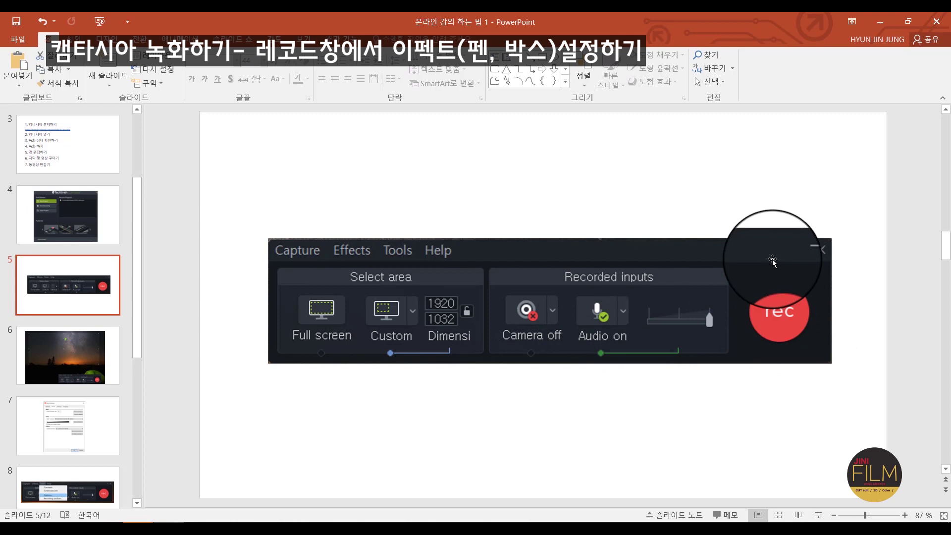
# - Show slide 9, turn on ScreenDraw, and draw a red freehand scribble and a cyan ellipse over the Tools Options images
pyautogui.scroll(-3, 54, 322)
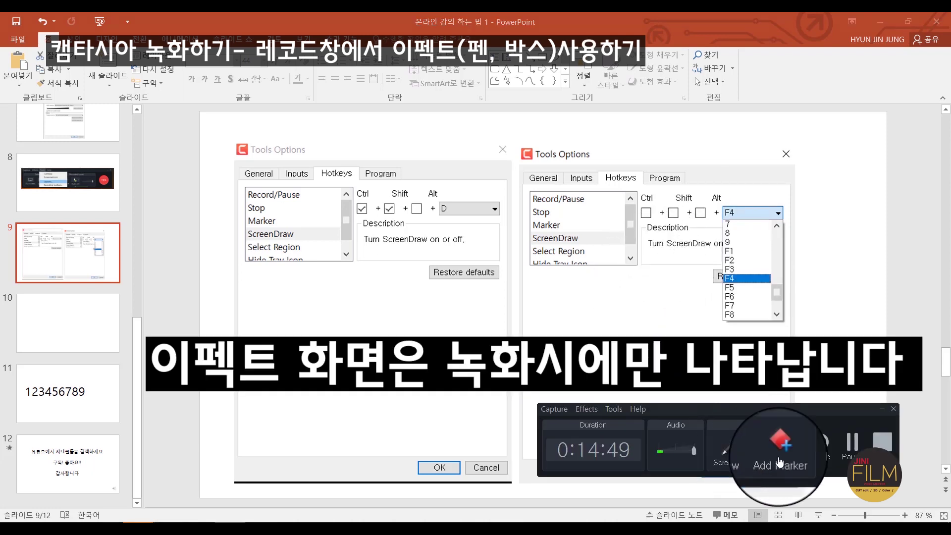
pyautogui.click(734, 453)
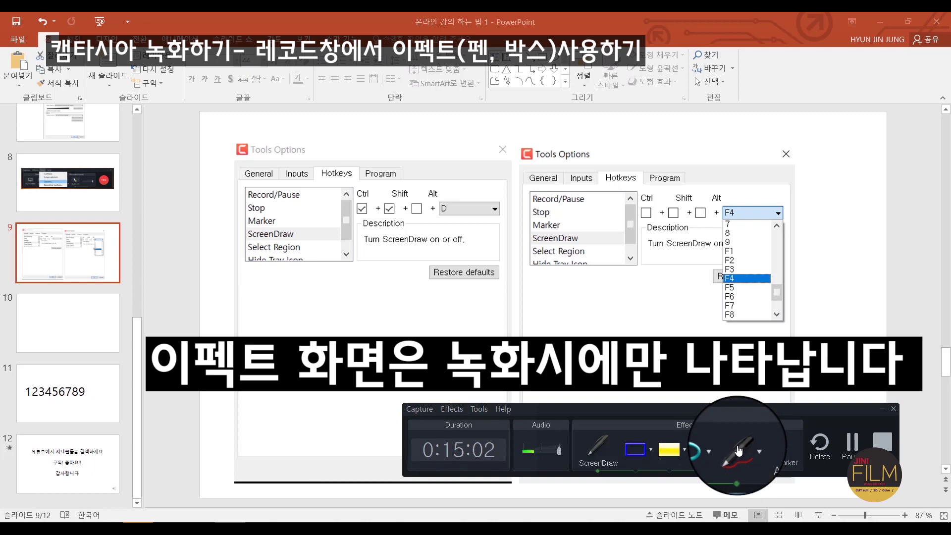
pyautogui.moveTo(530, 307)
pyautogui.mouseDown()
pyautogui.moveTo(587, 312)
pyautogui.moveTo(706, 255)
pyautogui.moveTo(755, 322)
pyautogui.moveTo(663, 323)
pyautogui.moveTo(727, 222)
pyautogui.moveTo(855, 353)
pyautogui.mouseUp()
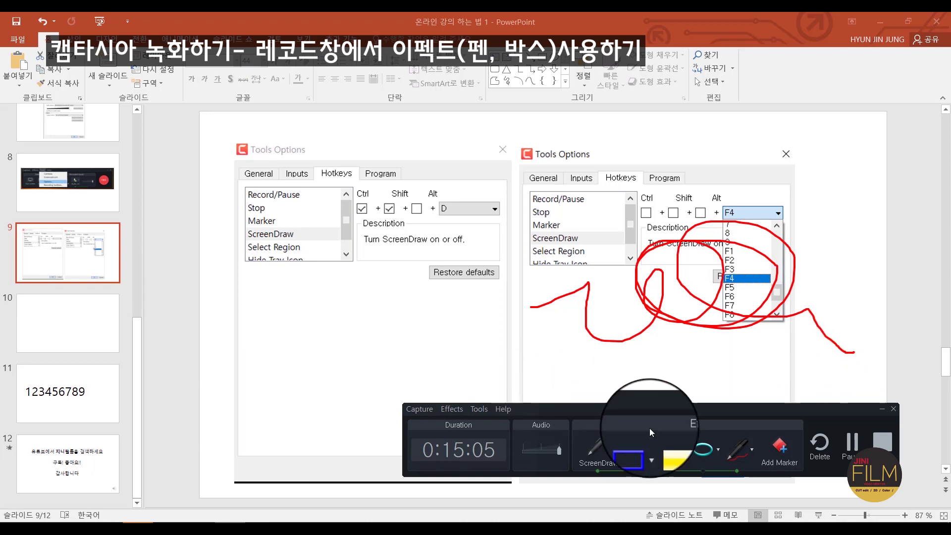
pyautogui.click(710, 455)
pyautogui.moveTo(449, 235); pyautogui.dragTo(562, 307)
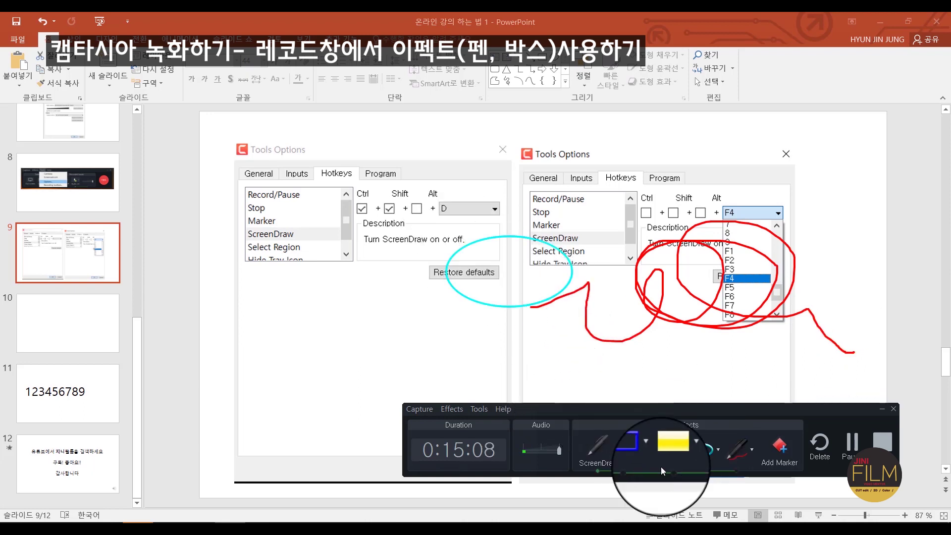
# - Add a yellow highlight and a blue rectangle outline over the second Tools Options image, and turn ScreenDraw off
pyautogui.click(674, 441)
pyautogui.moveTo(583, 224); pyautogui.dragTo(644, 265)
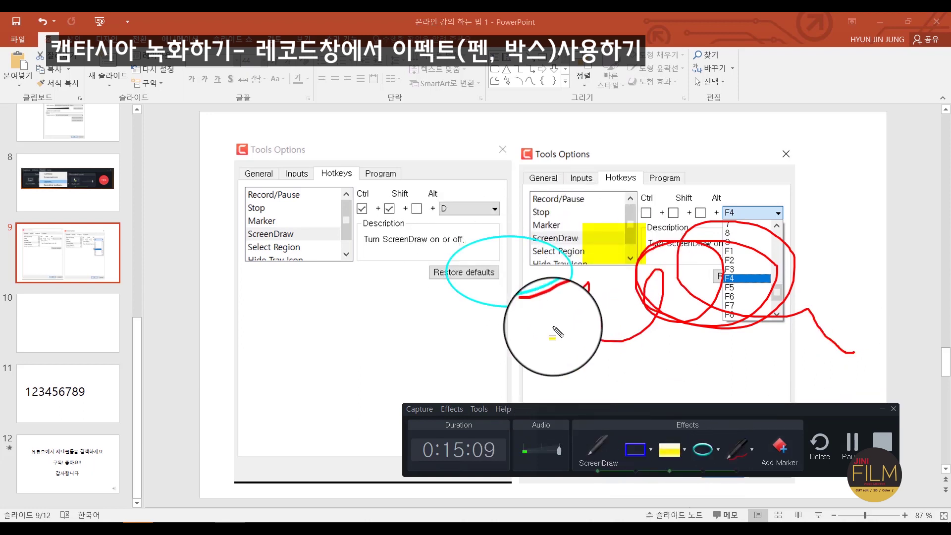
pyautogui.click(635, 449)
pyautogui.moveTo(507, 117); pyautogui.dragTo(640, 180)
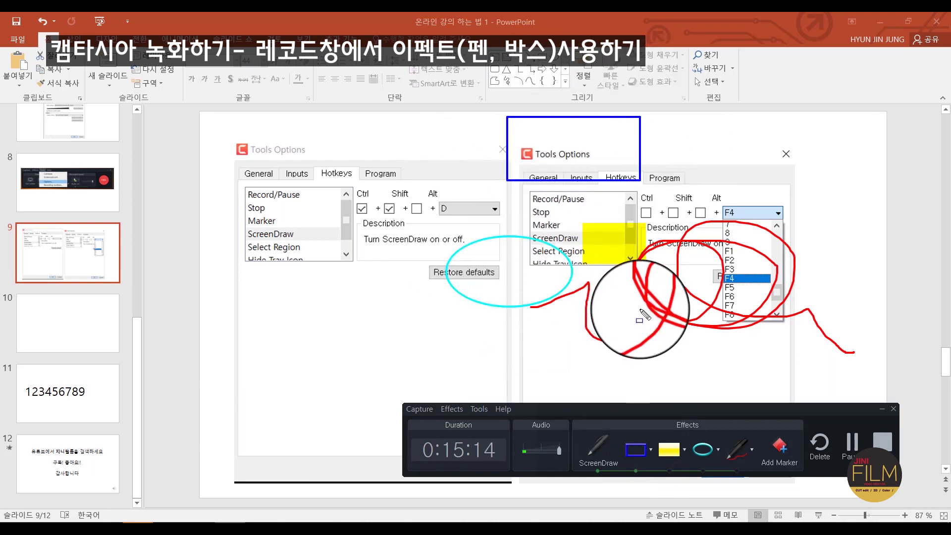
pyautogui.click(596, 456)
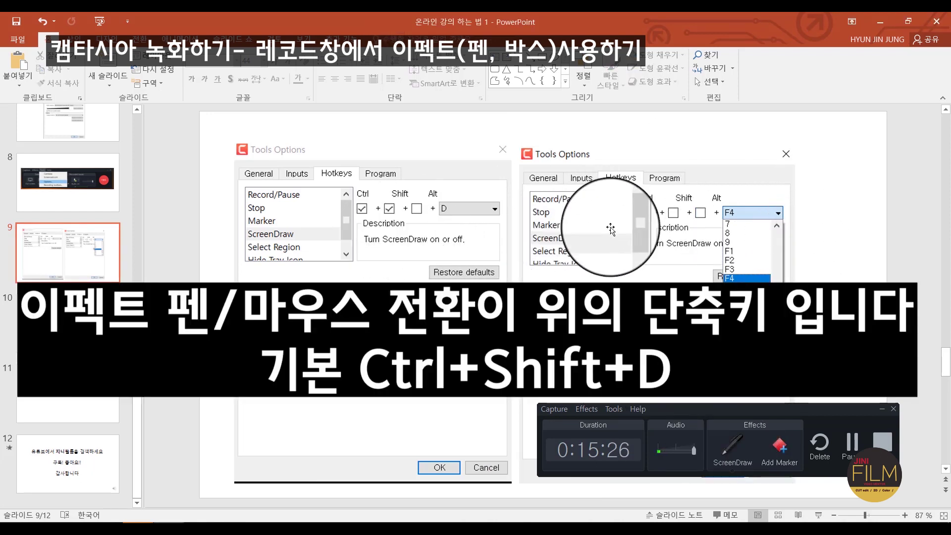
# - Turn ScreenDraw back on, scribble red pen strokes over the second Tools Options image, and return to the normal pointer
pyautogui.click(734, 451)
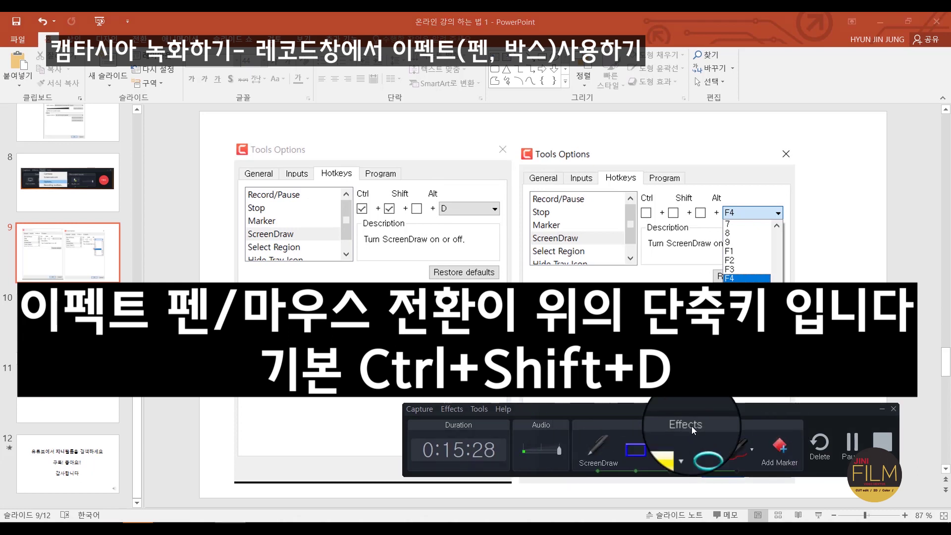
pyautogui.moveTo(615, 253); pyautogui.dragTo(763, 297)
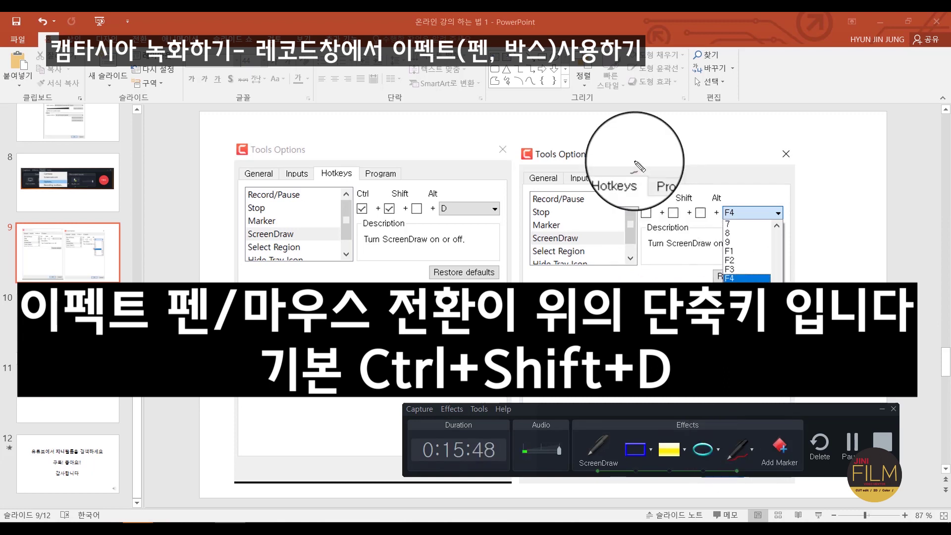
pyautogui.moveTo(592, 211)
pyautogui.mouseDown()
pyautogui.moveTo(754, 255)
pyautogui.moveTo(773, 279)
pyautogui.mouseUp()
pyautogui.moveTo(828, 245); pyautogui.dragTo(827, 268)
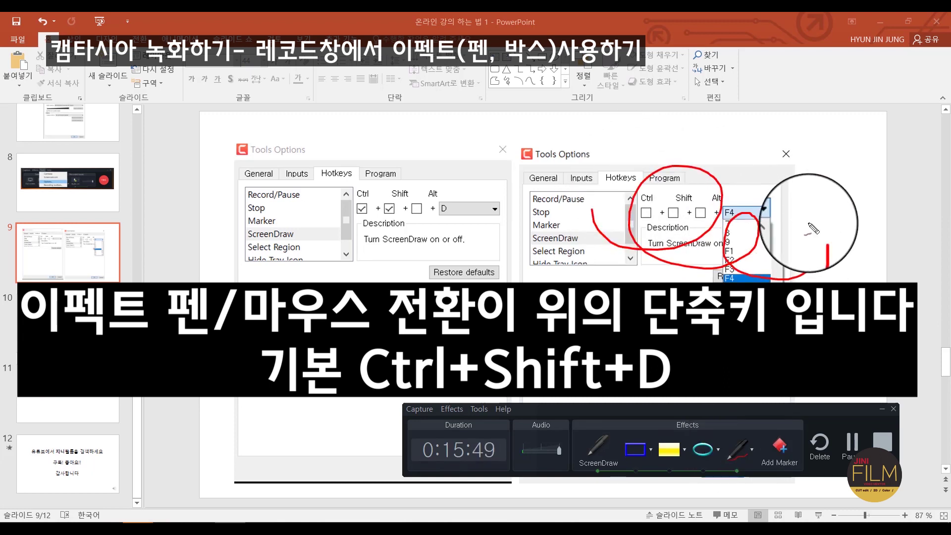
pyautogui.hotkey('ctrl', 'shift', 'd')
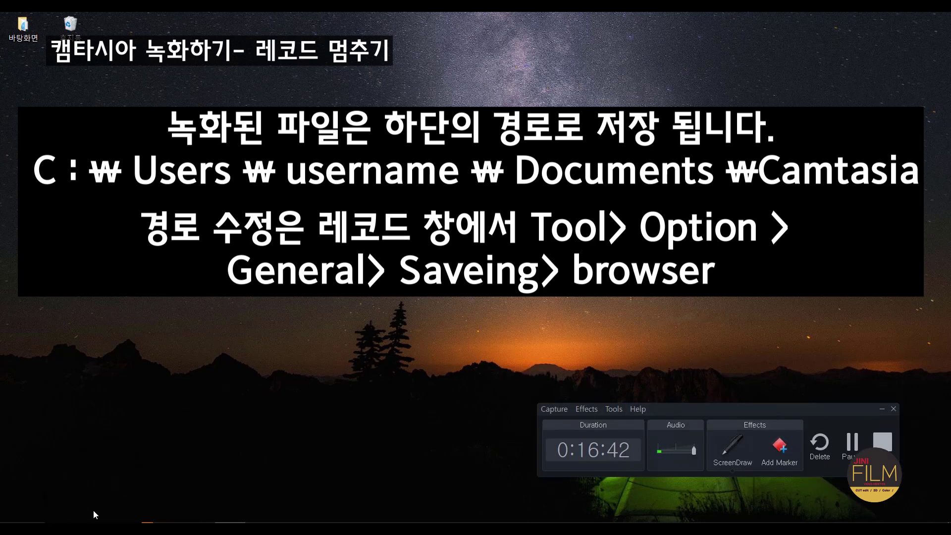
# - Import the recordings Rec 03-03-20 2 through Rec 03-03-20 6 into the Camtasia editor's media bin
pyautogui.moveTo(199, 518)
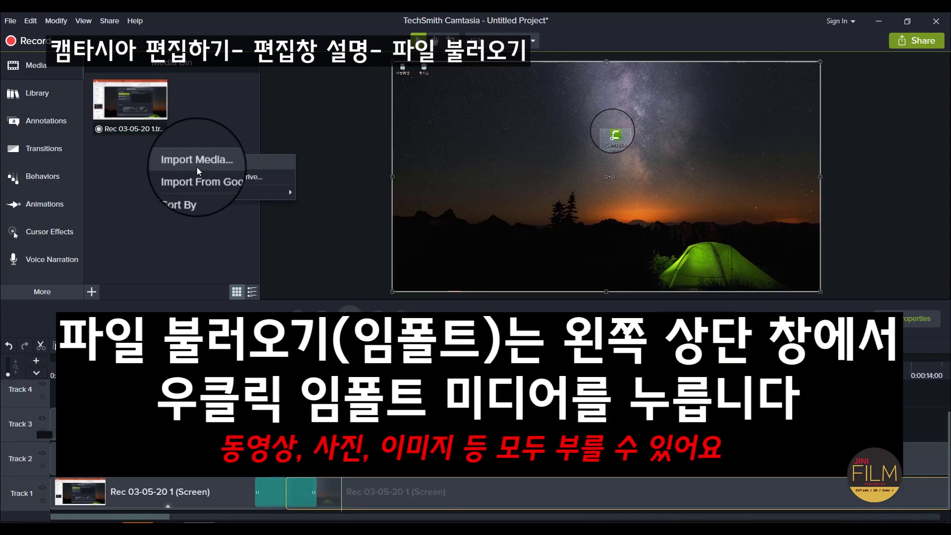
pyautogui.click(197, 167)
pyautogui.click(179, 140)
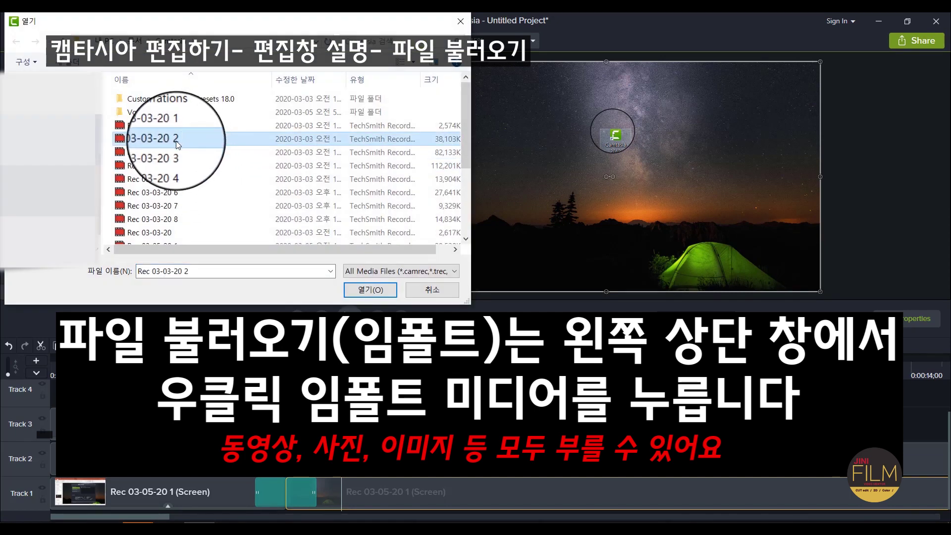
pyautogui.click(185, 191)
pyautogui.press('capslock')
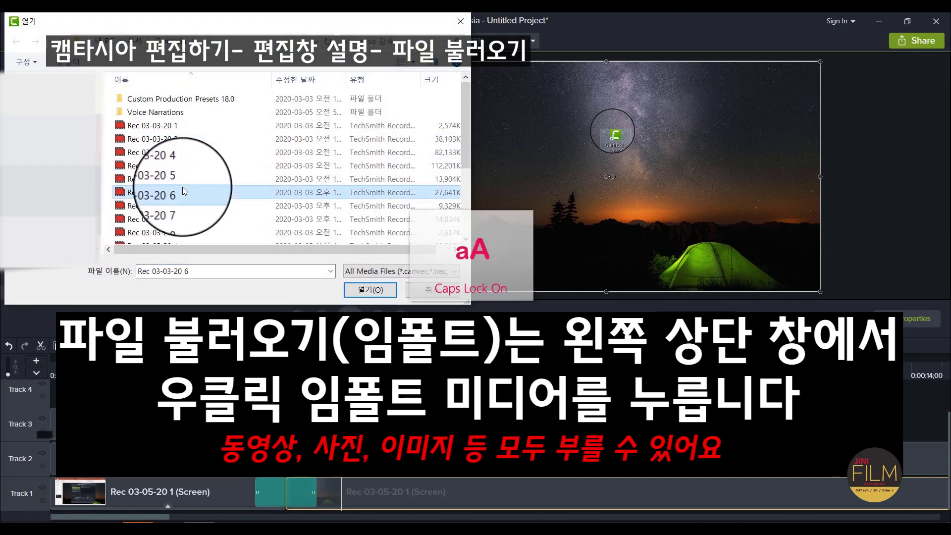
pyautogui.keyDown('shift'); pyautogui.click(145, 140); pyautogui.keyUp('shift')
pyautogui.click(367, 296)
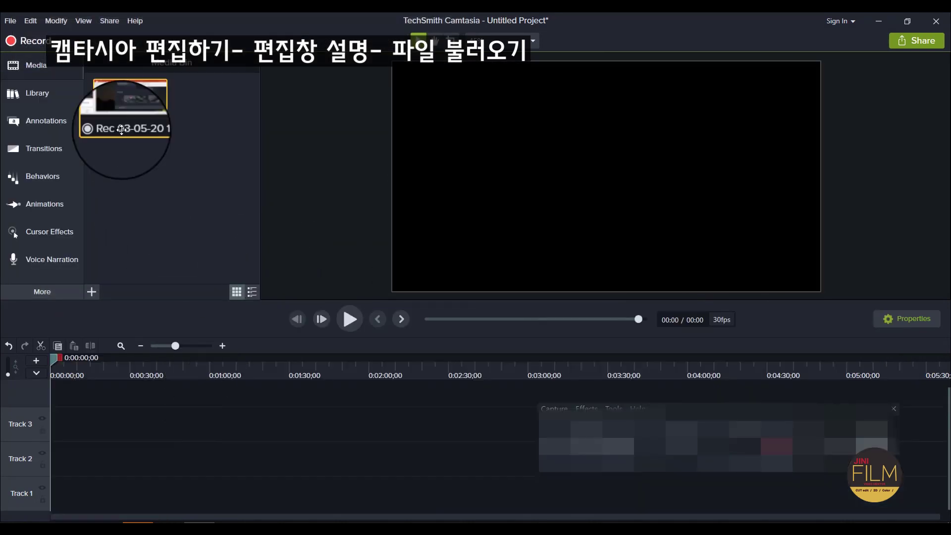
# - Place the Rec 03-05-20 1 recording on Tracks 1 and 2, align it with the timeline start, and play it
pyautogui.moveTo(132, 139); pyautogui.dragTo(69, 487)
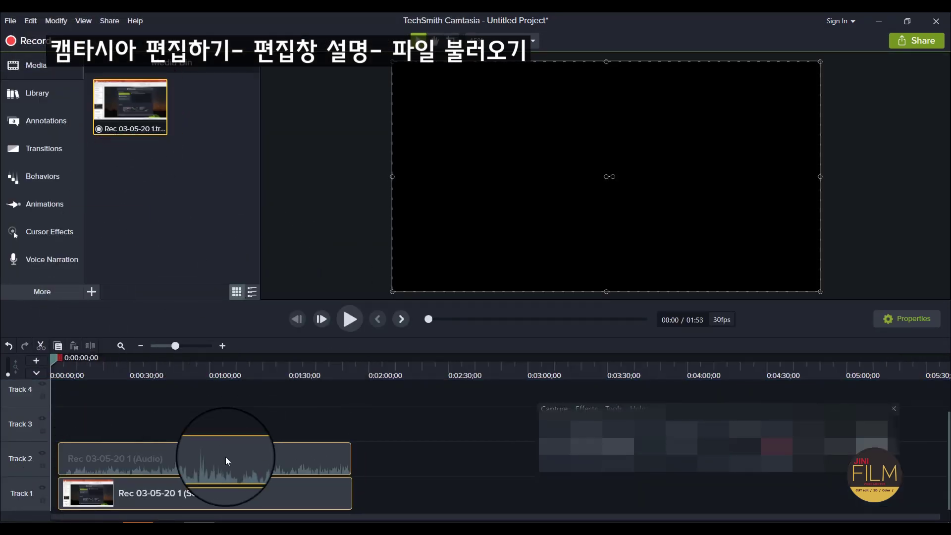
pyautogui.moveTo(225, 457); pyautogui.dragTo(180, 462)
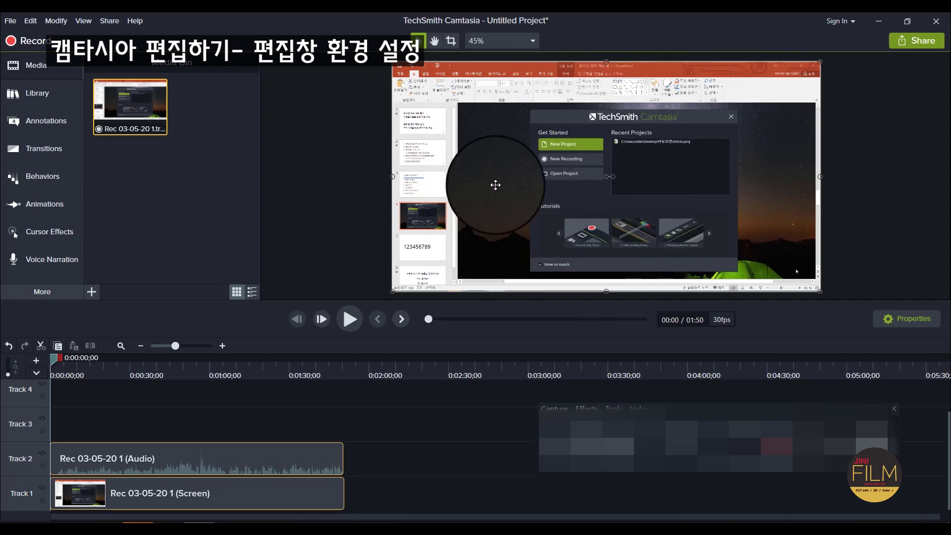
pyautogui.press('space')
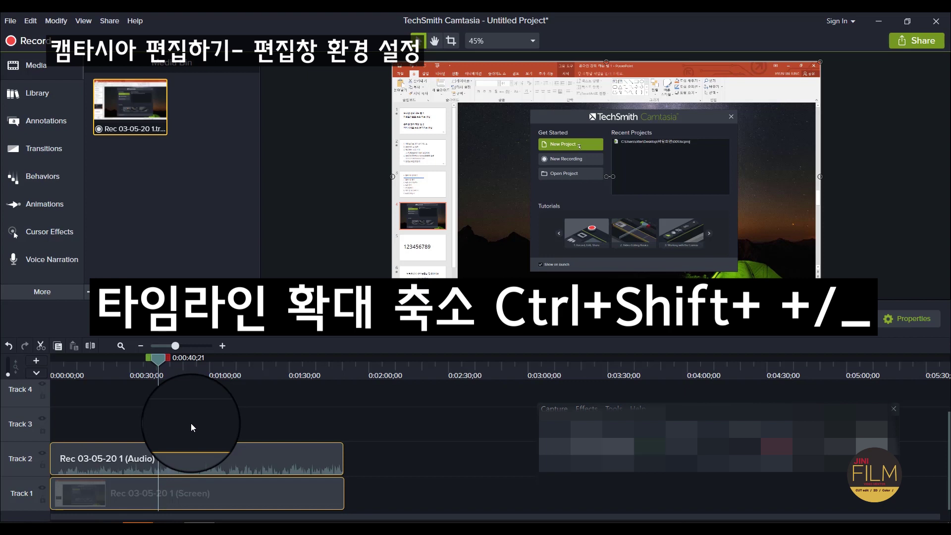
# - Split the audio and screen clips of Rec 03-05-20 1 at 0:00:26;01
pyautogui.hotkey('ctrl', 'shift', '+')
pyautogui.hotkey('ctrl', 'shift', '+')
pyautogui.hotkey('ctrl', 'shift', '+')
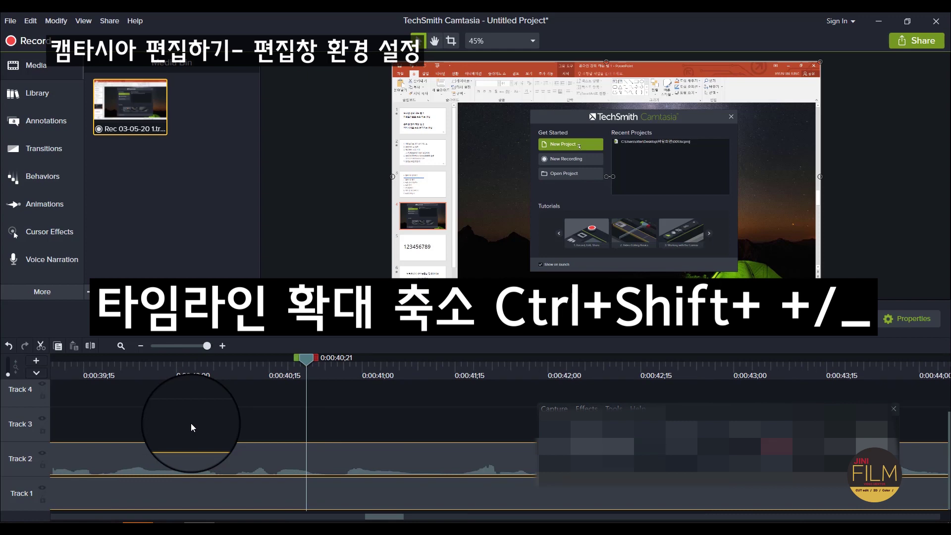
pyautogui.hotkey('ctrl', 'shift', '-')
pyautogui.hotkey('ctrl', 'shift', '-')
pyautogui.hotkey('ctrl', 'shift', '-')
pyautogui.hotkey('ctrl', 'shift', '+')
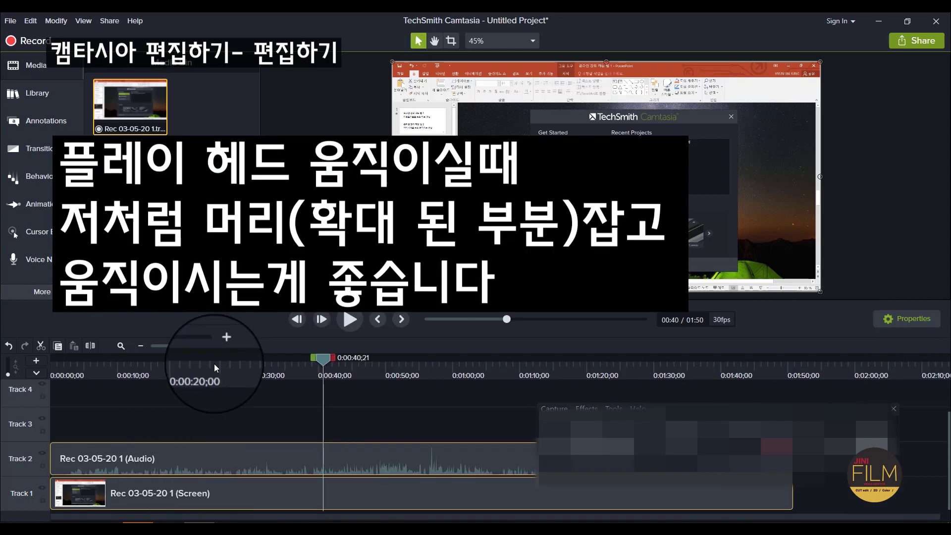
pyautogui.moveTo(214, 363); pyautogui.dragTo(227, 367)
pyautogui.click(227, 368)
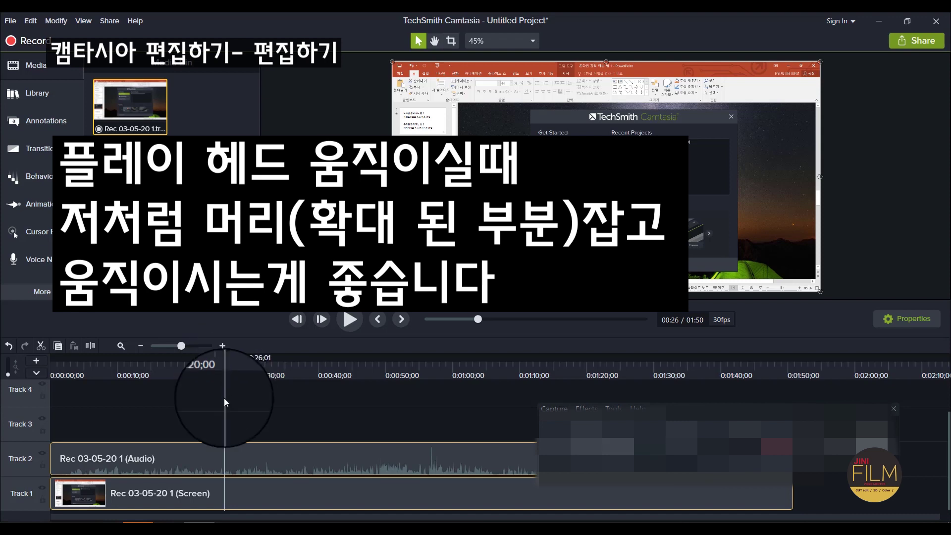
pyautogui.press('s')
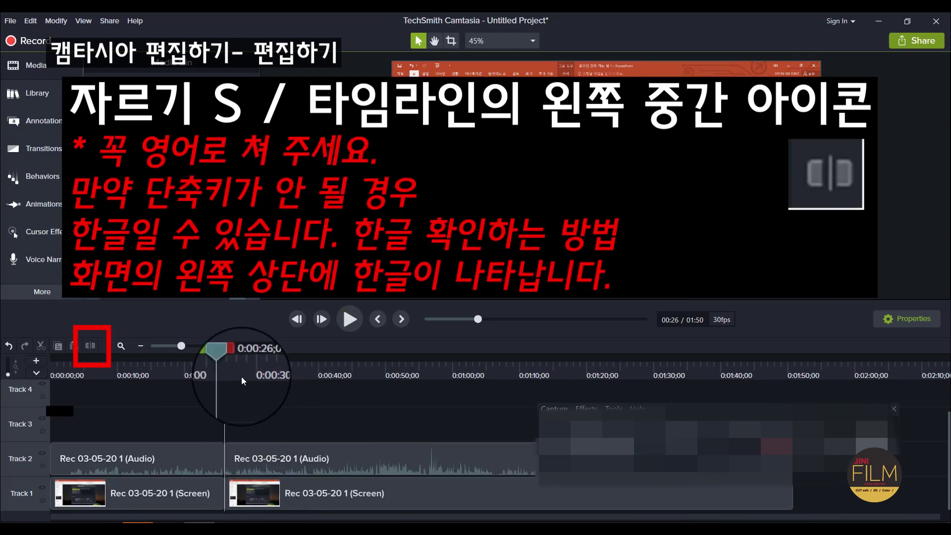
# - Split the second audio and screen segments at 0:00:37;02 and delete the middle piece from both tracks
pyautogui.moveTo(225, 358); pyautogui.dragTo(299, 359)
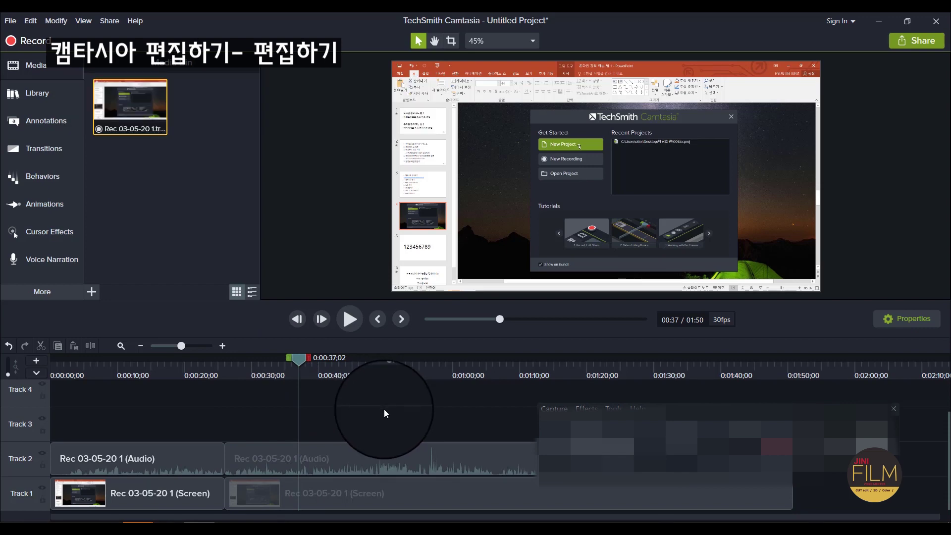
pyautogui.moveTo(385, 410); pyautogui.dragTo(404, 489)
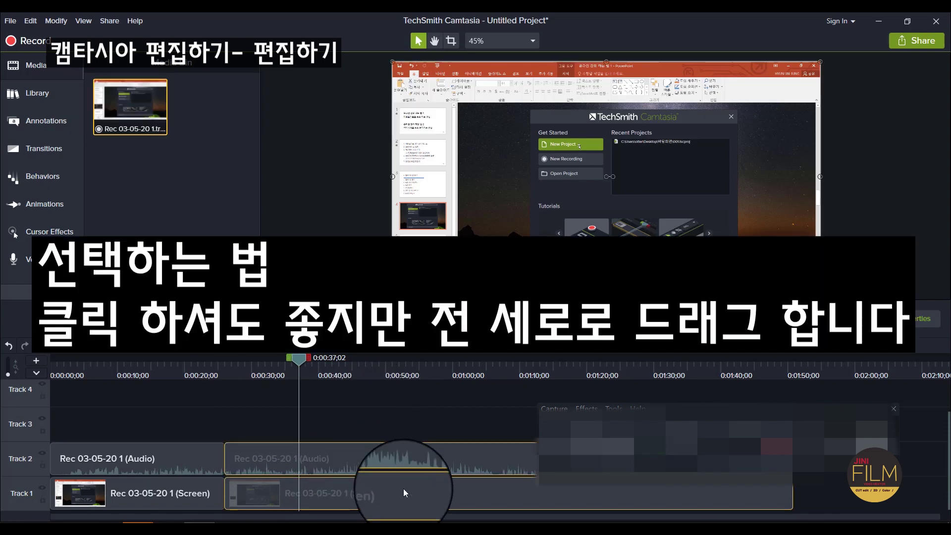
pyautogui.press('s')
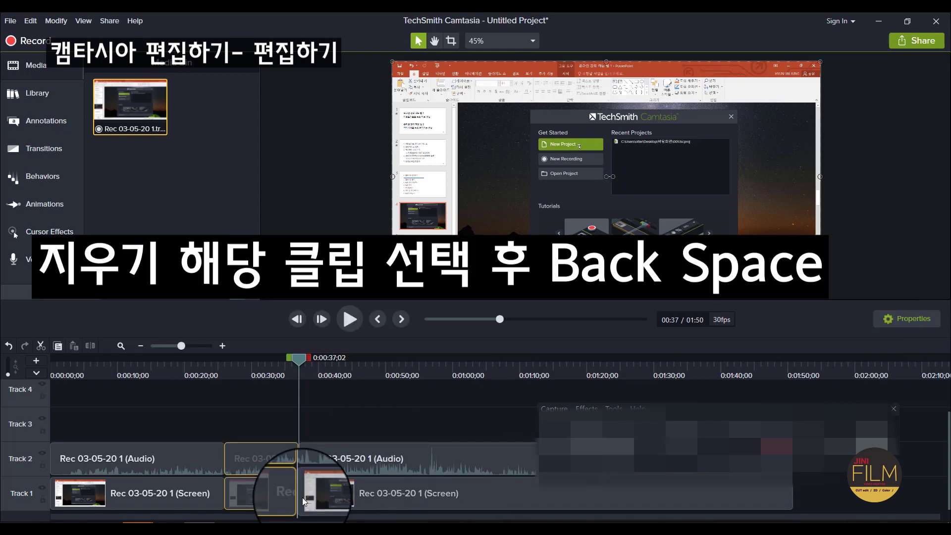
pyautogui.moveTo(241, 381); pyautogui.dragTo(250, 488)
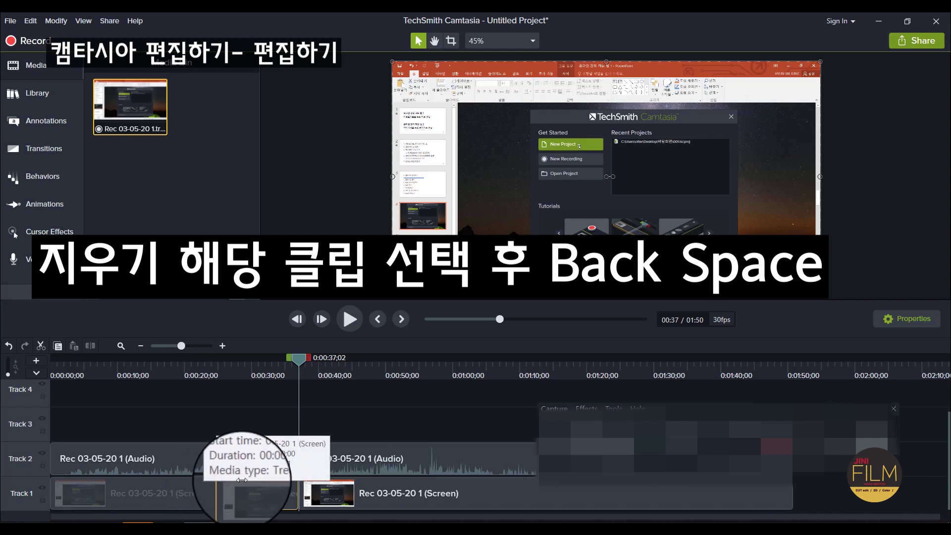
pyautogui.press('BackSpace')
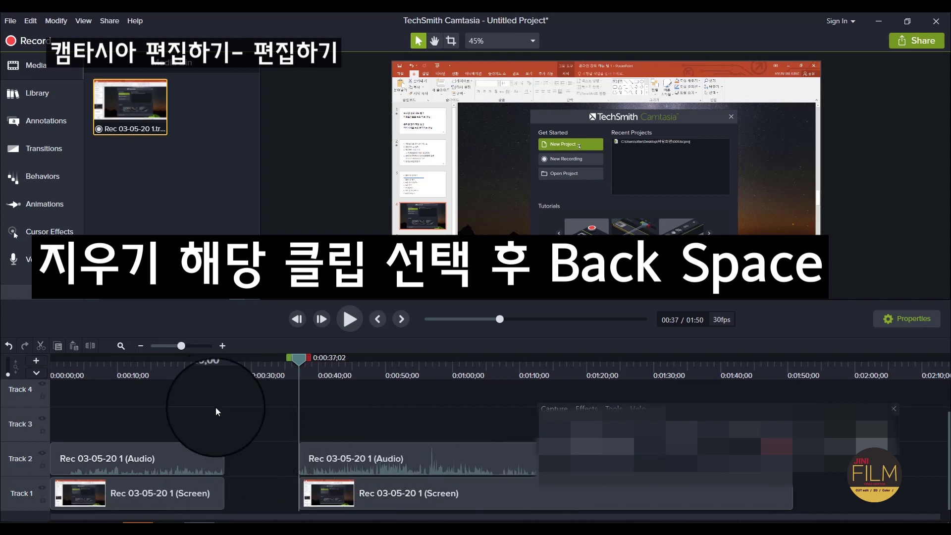
# - Close the gap by extending the start of the later clips and the end of the first clips to 0:00:30;28
pyautogui.moveTo(258, 422); pyautogui.dragTo(314, 461)
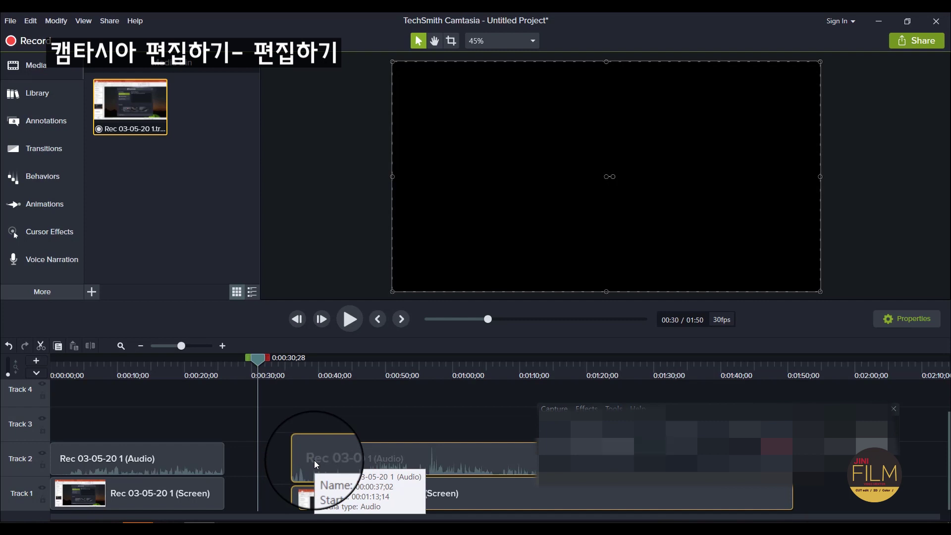
pyautogui.moveTo(314, 459); pyautogui.dragTo(258, 464)
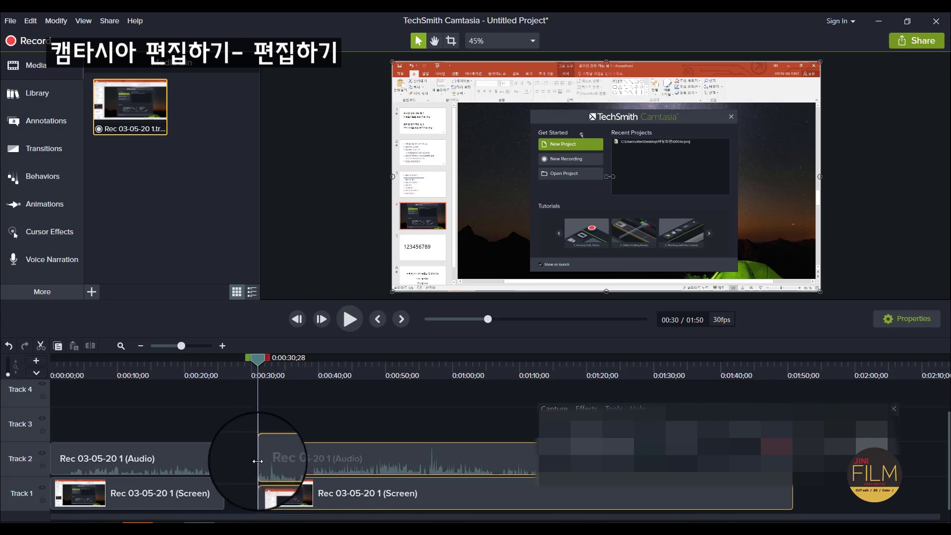
pyautogui.moveTo(258, 462); pyautogui.dragTo(226, 461)
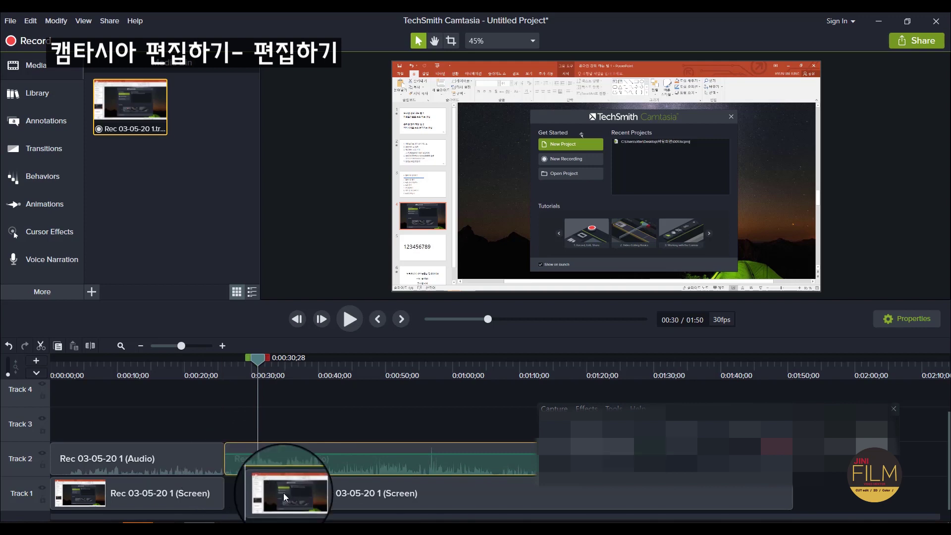
pyautogui.hotkey('ctrl', 'z')
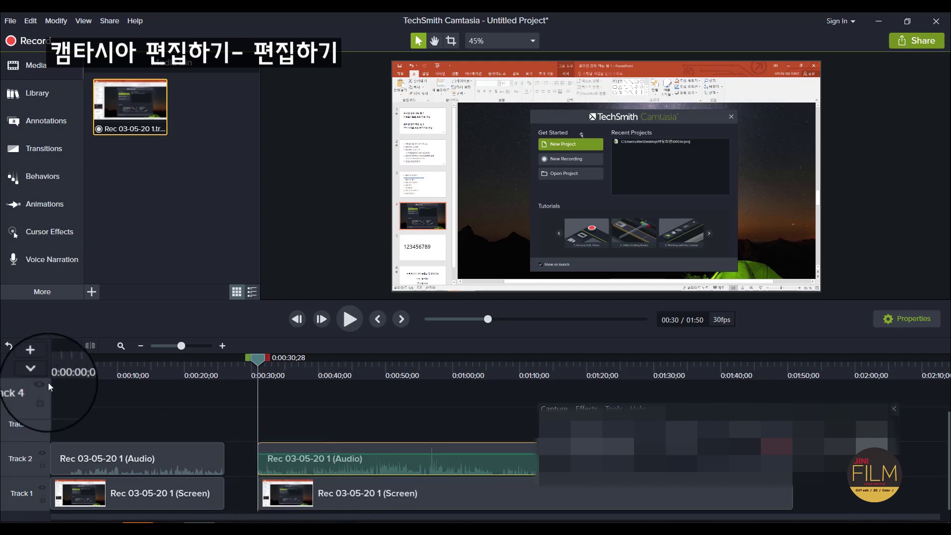
pyautogui.click(218, 466)
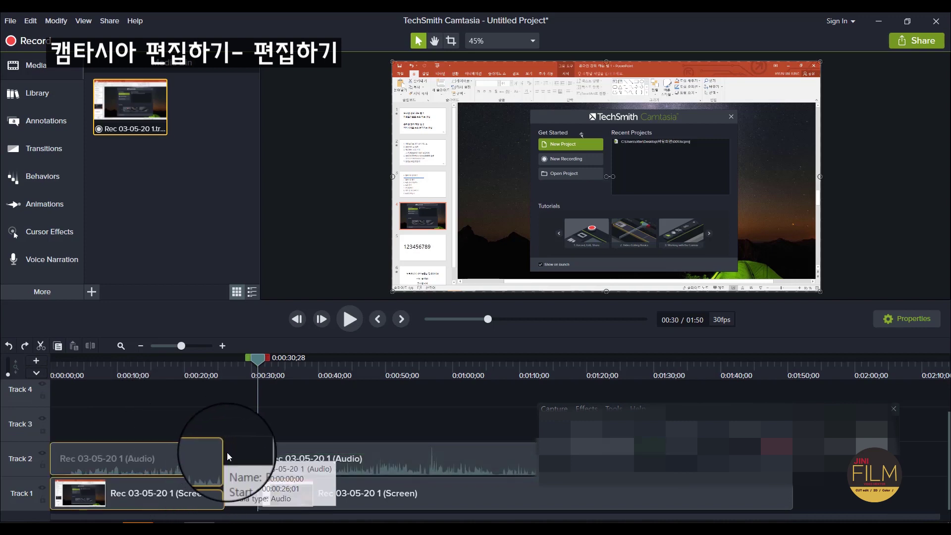
pyautogui.hotkey('ctrl', 'z')
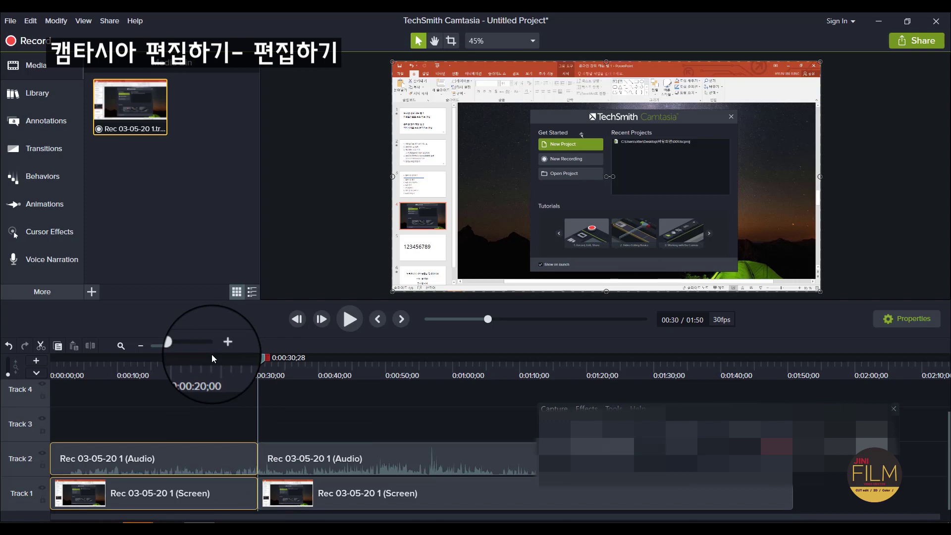
# - Split the second audio and screen clips at 0:00:38;23
pyautogui.moveTo(212, 355); pyautogui.dragTo(310, 377)
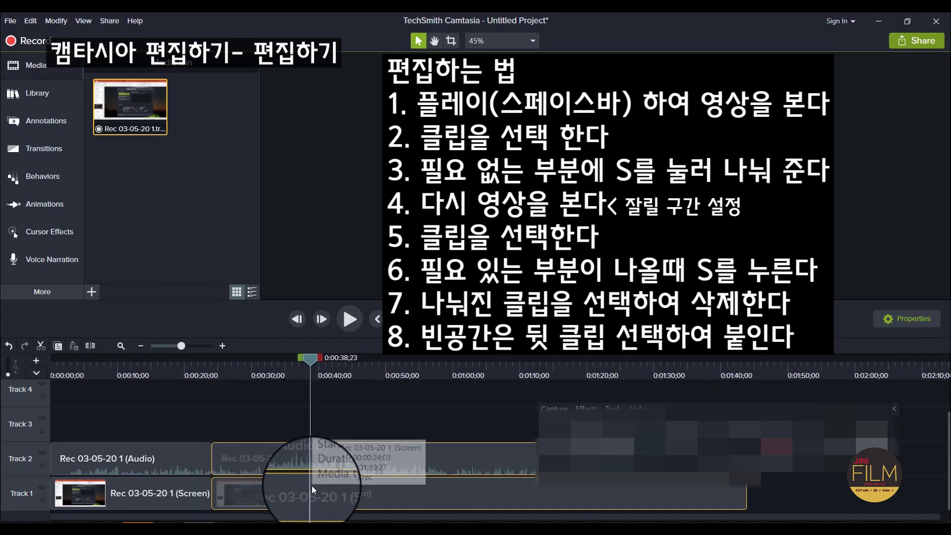
pyautogui.press('s')
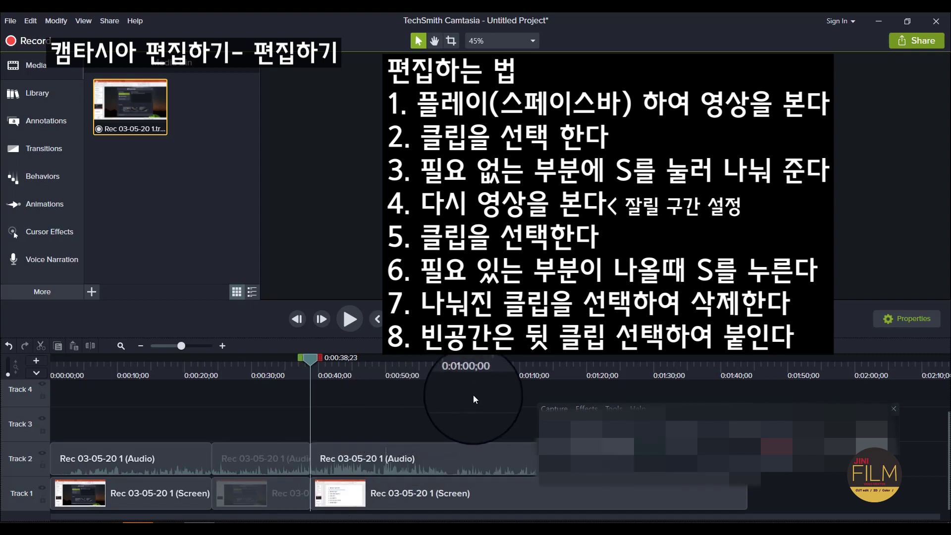
# - Cut the section from 0:00:38;23 to 0:00:47;23 out of both tracks and close the gap with the later clips
pyautogui.moveTo(312, 358); pyautogui.dragTo(376, 368)
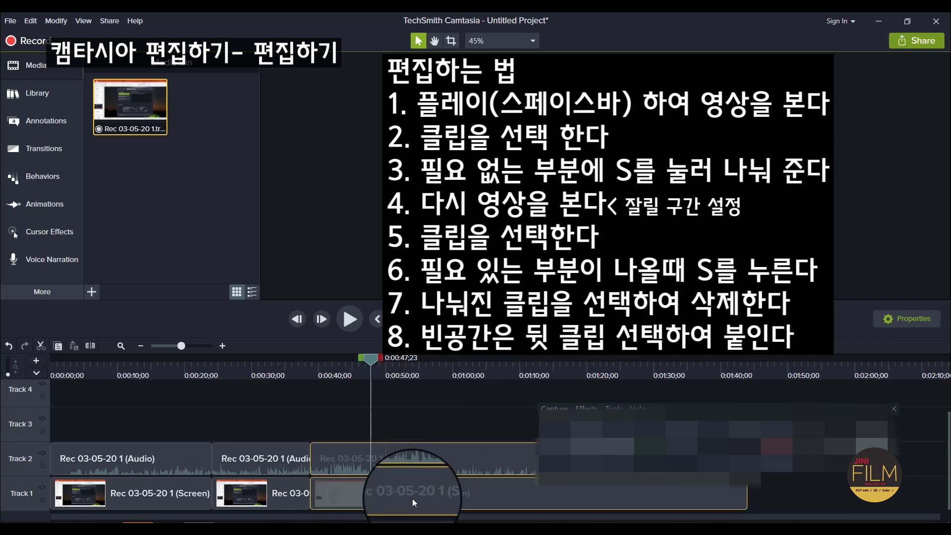
pyautogui.press('s')
pyautogui.click(349, 443)
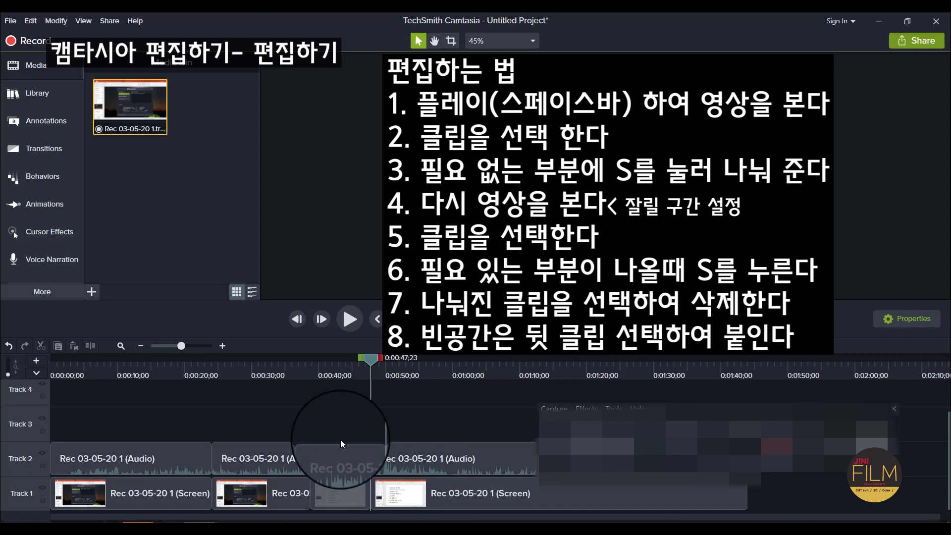
pyautogui.press('Delete')
pyautogui.click(418, 460)
pyautogui.moveTo(417, 460); pyautogui.dragTo(353, 441)
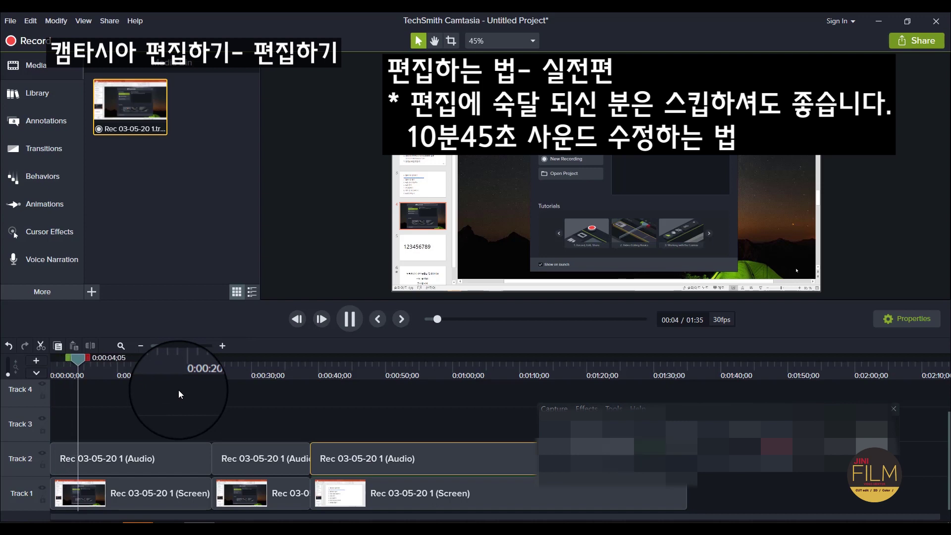
# - Split the first audio and screen clips at 0:00:04;07 and delete the opening piece from both tracks
pyautogui.press('space')
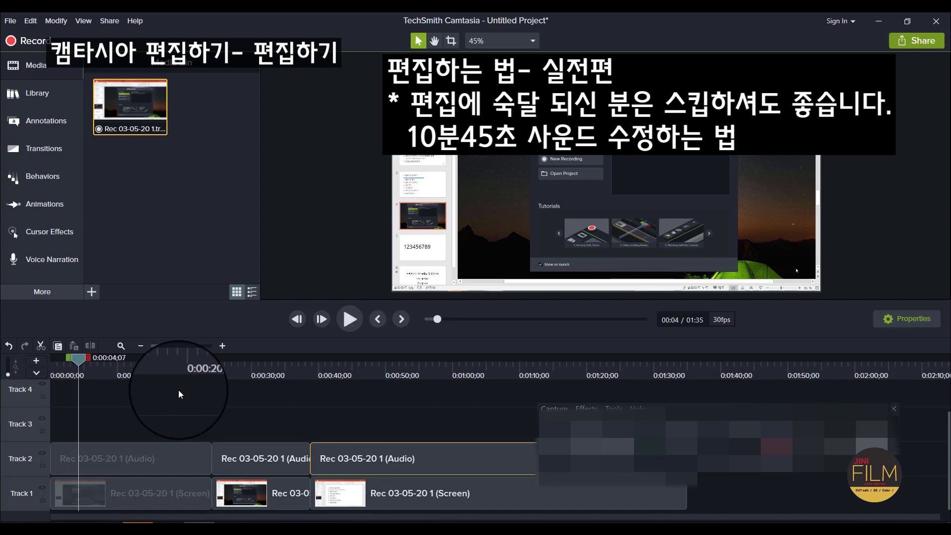
pyautogui.click(90, 504)
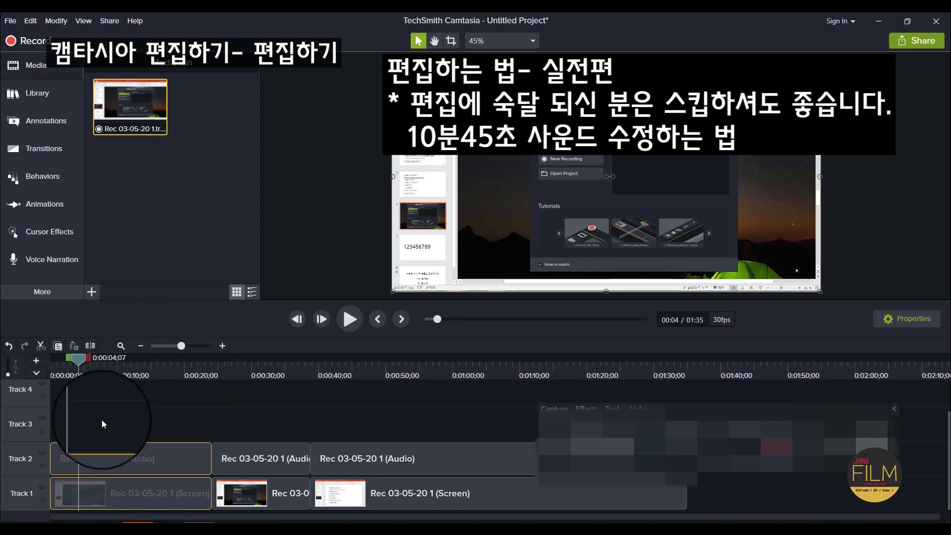
pyautogui.press('s')
pyautogui.moveTo(73, 408); pyautogui.dragTo(41, 495)
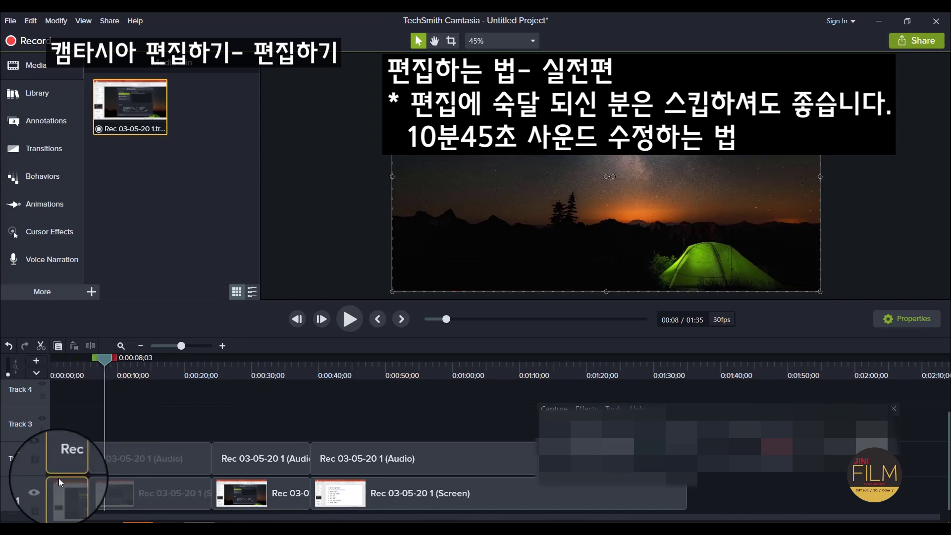
pyautogui.press('Delete')
# - Cut the section from 0:00:11;00 to 0:00:14;21 out of the first audio and screen clips
pyautogui.press('space')
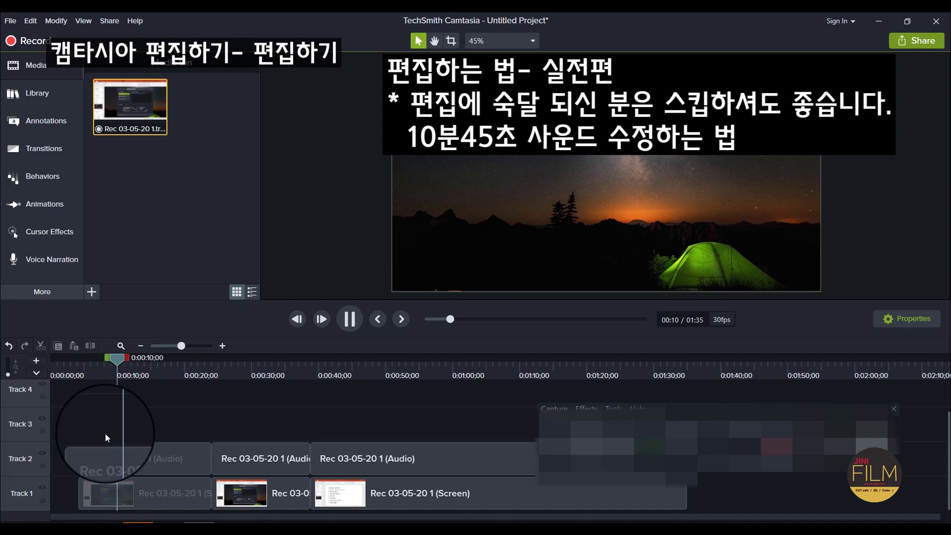
pyautogui.press('space')
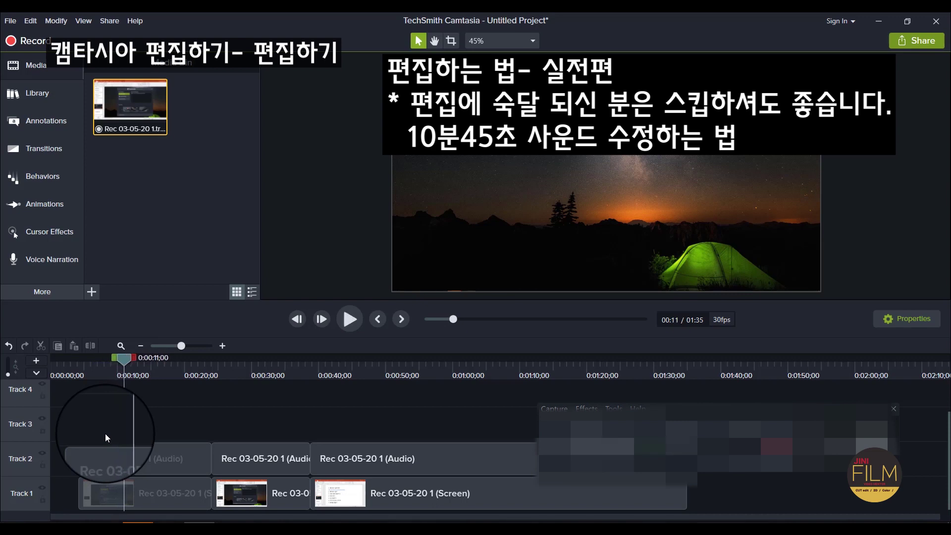
pyautogui.click(162, 505)
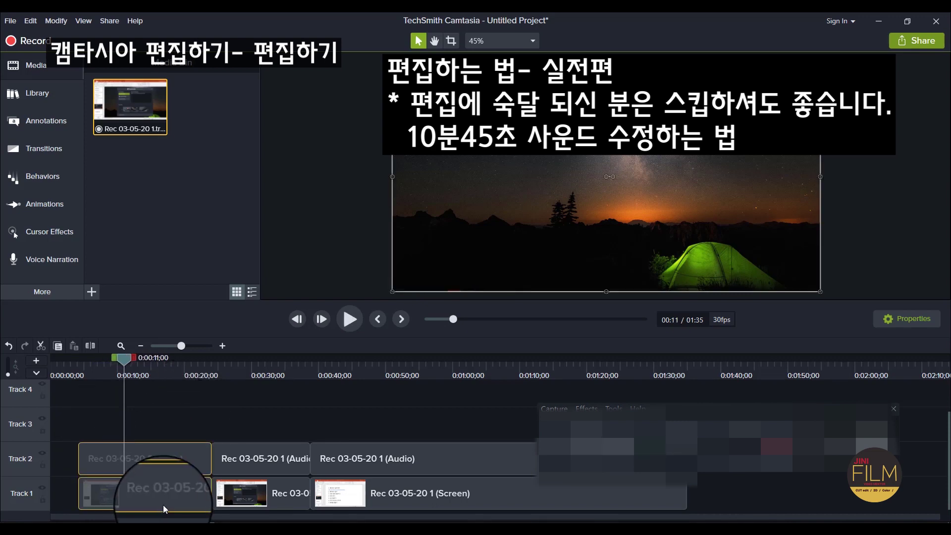
pyautogui.press('s')
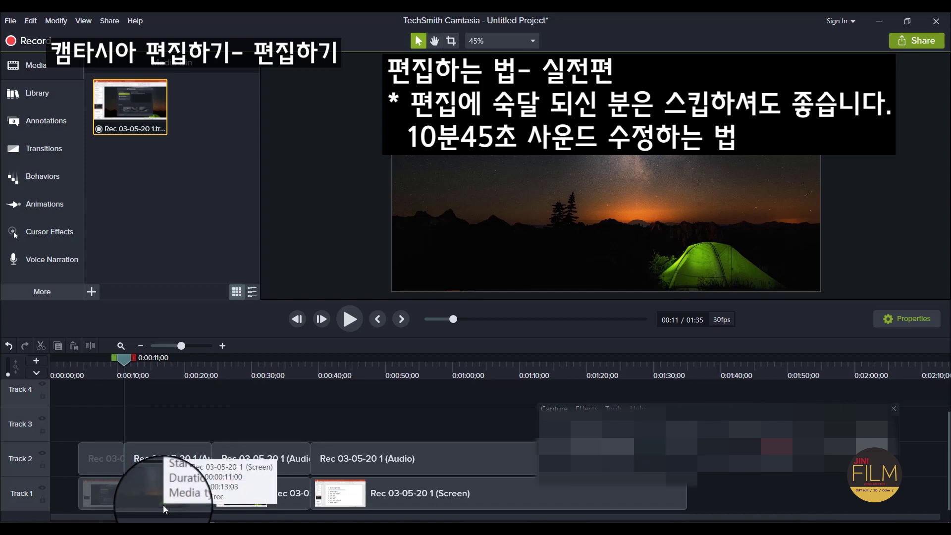
pyautogui.press('space')
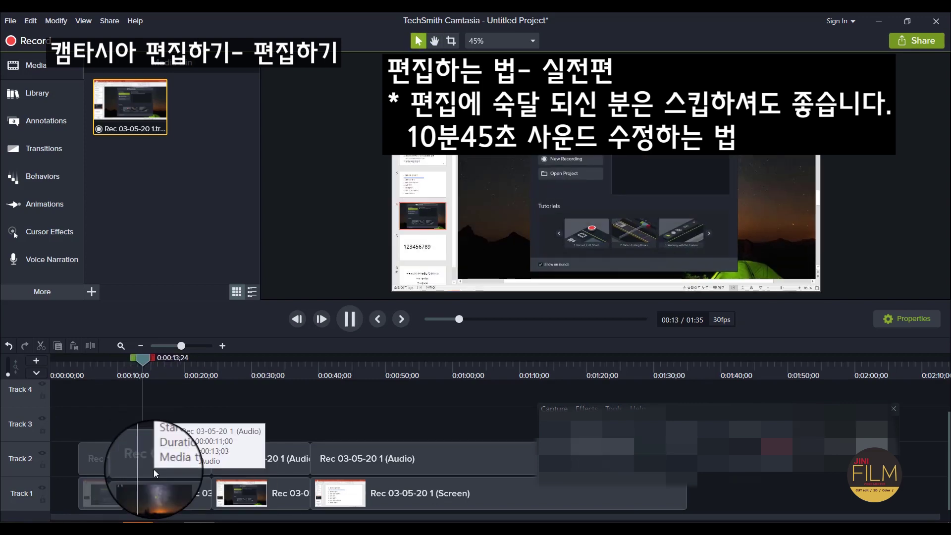
pyautogui.press('space')
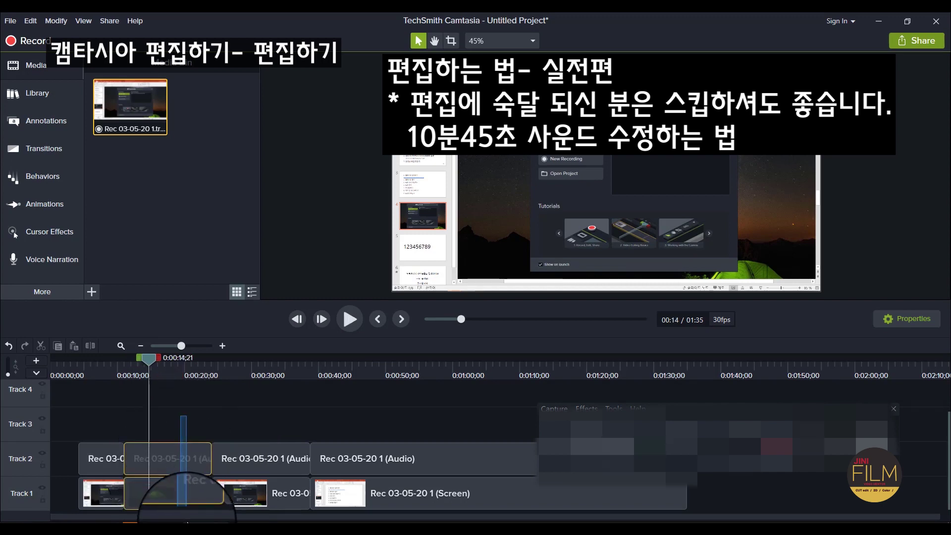
pyautogui.click(133, 500)
pyautogui.press('Delete')
# - Close all gaps on both tracks by moving the clips earlier so that the sequence starts at 0:00:00;00
pyautogui.click(170, 506)
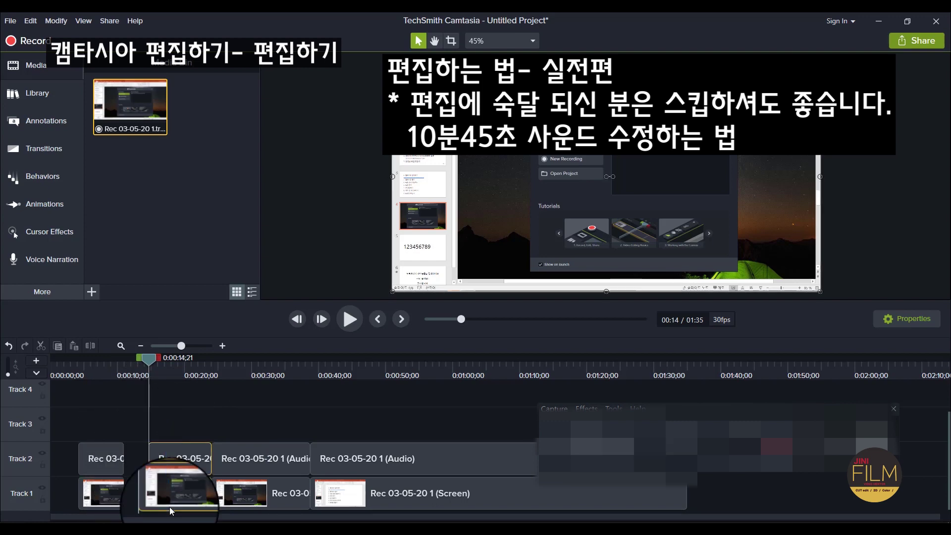
pyautogui.moveTo(168, 460); pyautogui.dragTo(89, 458)
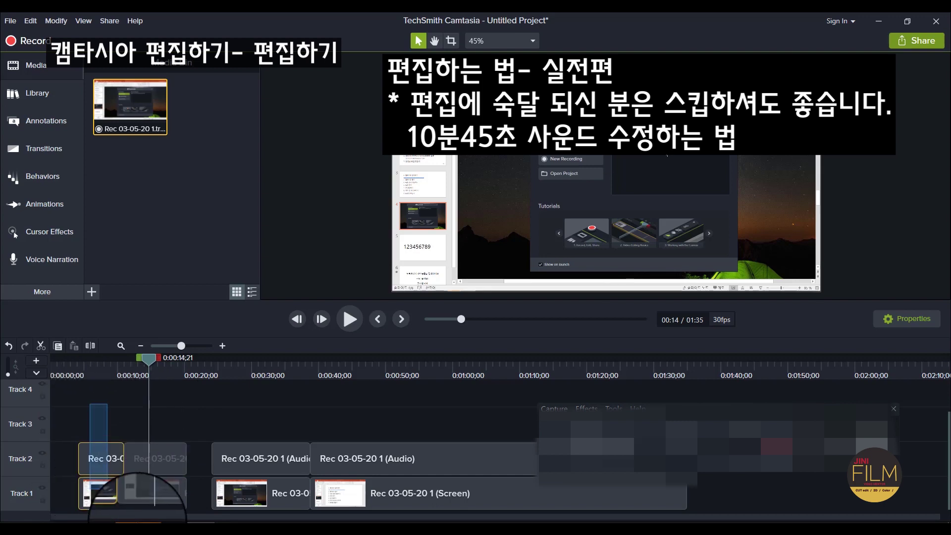
pyautogui.click(402, 465)
pyautogui.moveTo(351, 446); pyautogui.dragTo(323, 442)
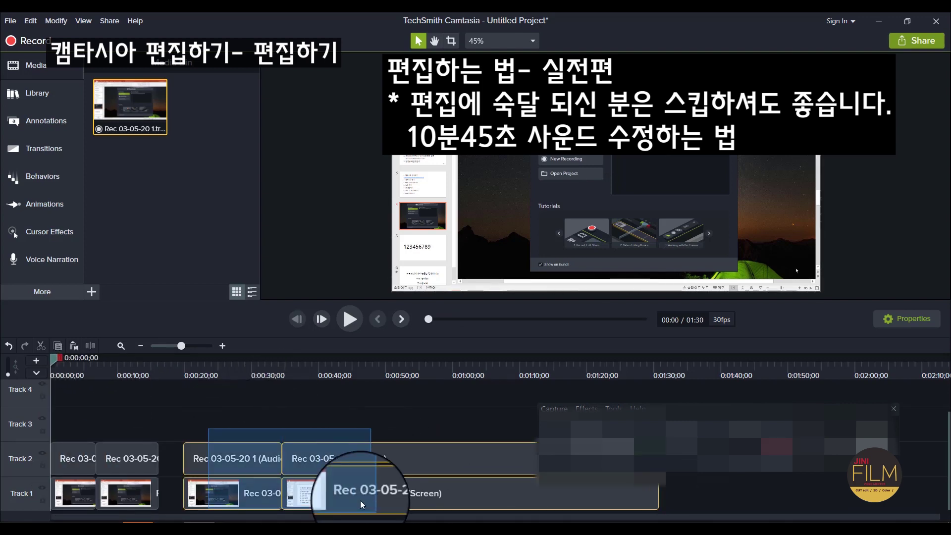
pyautogui.moveTo(360, 500); pyautogui.dragTo(328, 464)
pyautogui.click(250, 420)
# - Split the third audio and screen clips at about 0:00:21
pyautogui.click(189, 367)
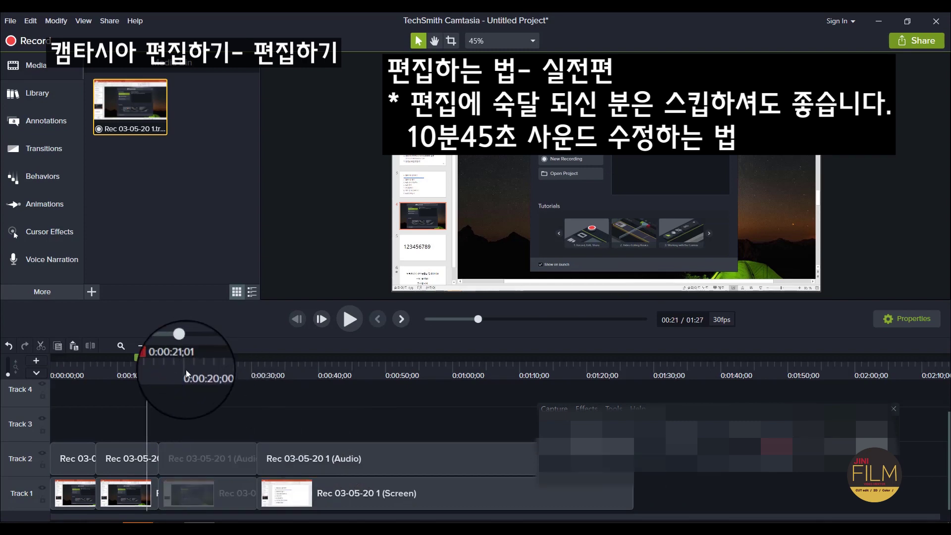
pyautogui.moveTo(202, 459); pyautogui.dragTo(184, 490)
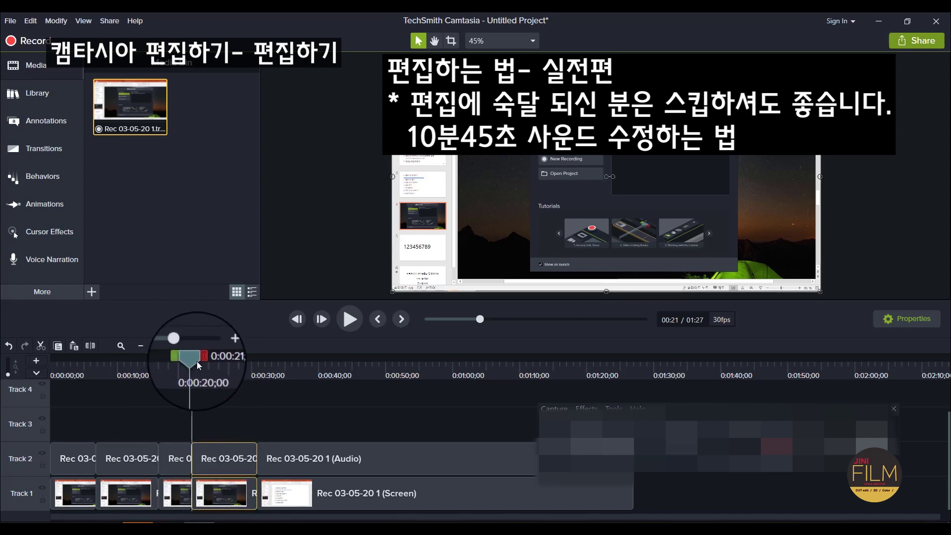
pyautogui.moveTo(197, 361); pyautogui.dragTo(209, 361)
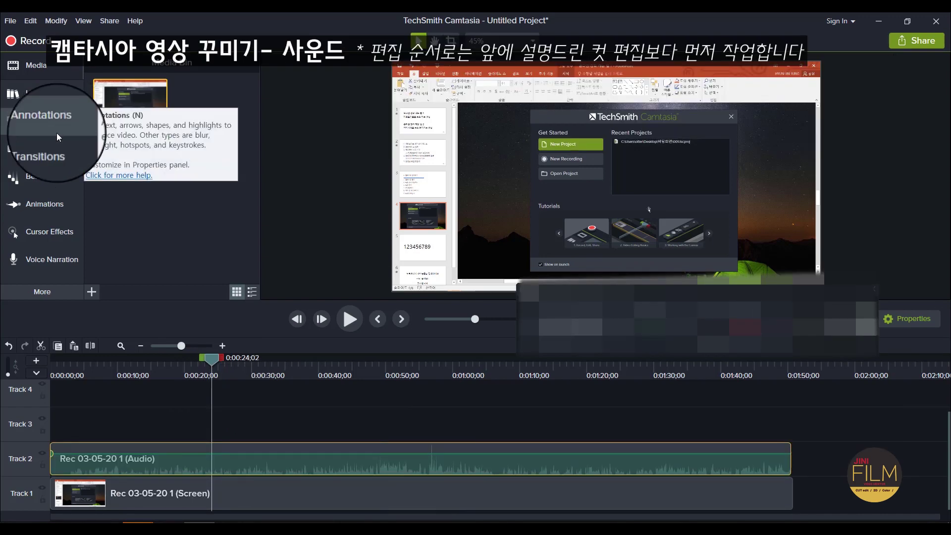
# - Try raising the volume of the Rec 03-05-20 1 audio clip to about 206% and lowering it again
pyautogui.click(278, 445)
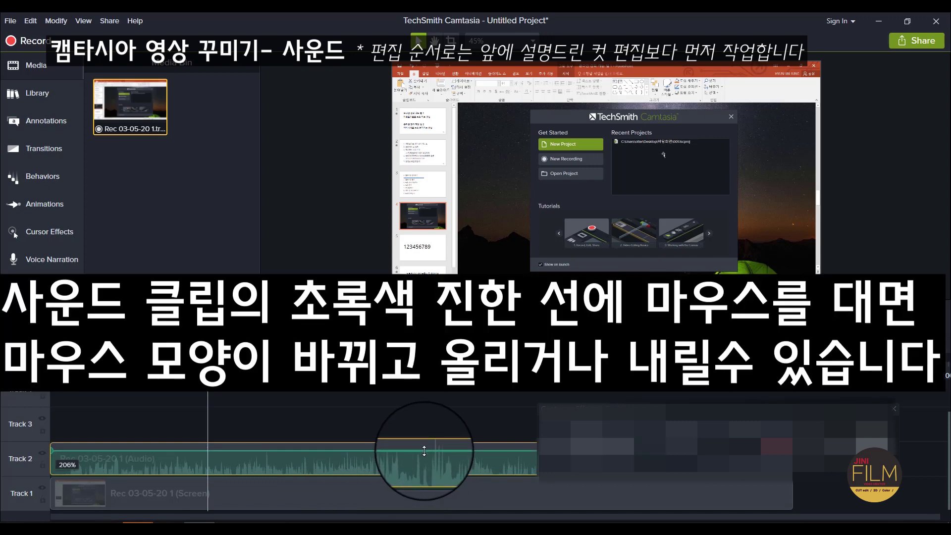
pyautogui.moveTo(422, 452); pyautogui.dragTo(421, 449)
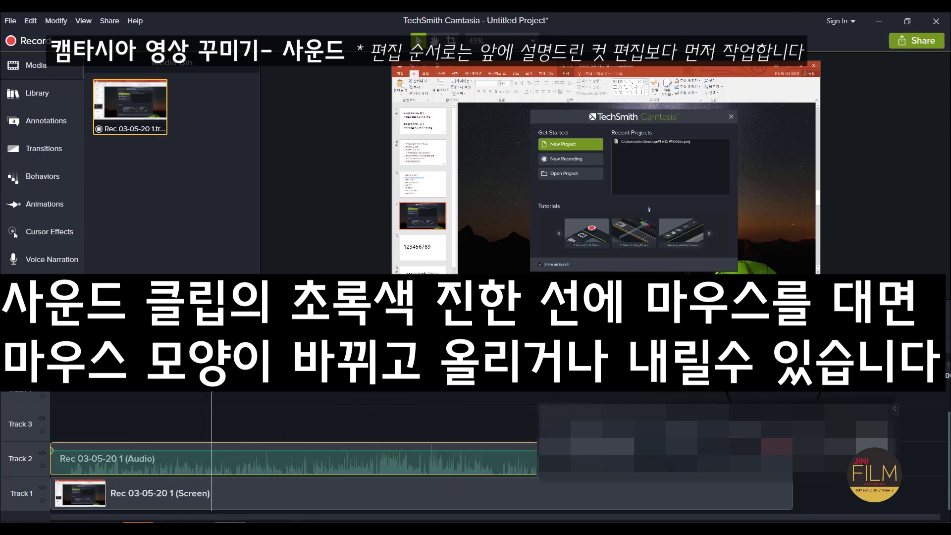
pyautogui.moveTo(754, 407); pyautogui.dragTo(749, 361)
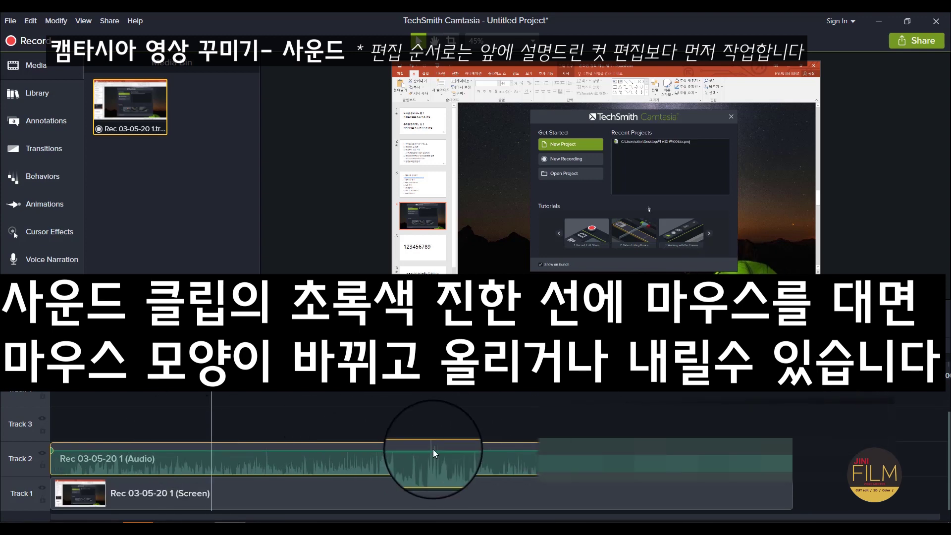
pyautogui.moveTo(433, 450); pyautogui.dragTo(434, 468)
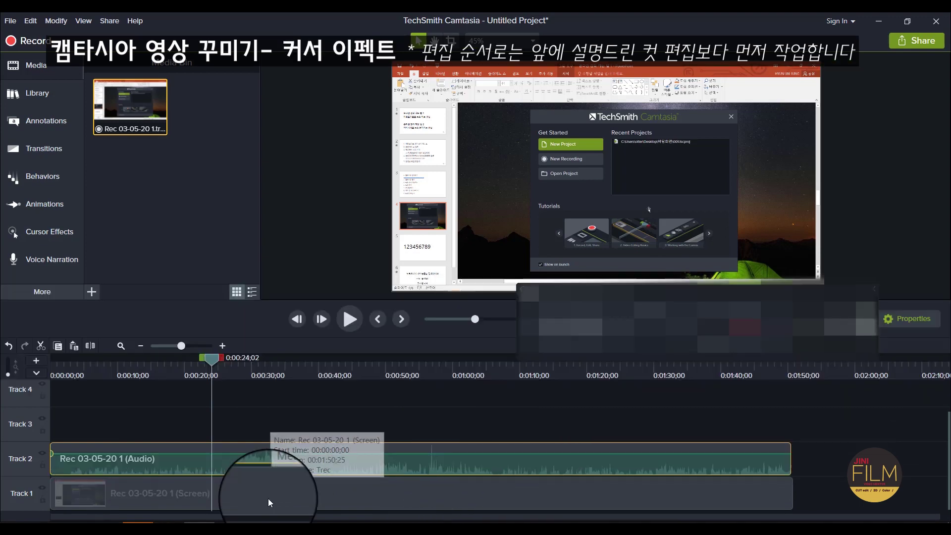
# - Apply the Cursor Magnify effect to the screen clip on Track 1 and preview it on the timeline
pyautogui.click(268, 498)
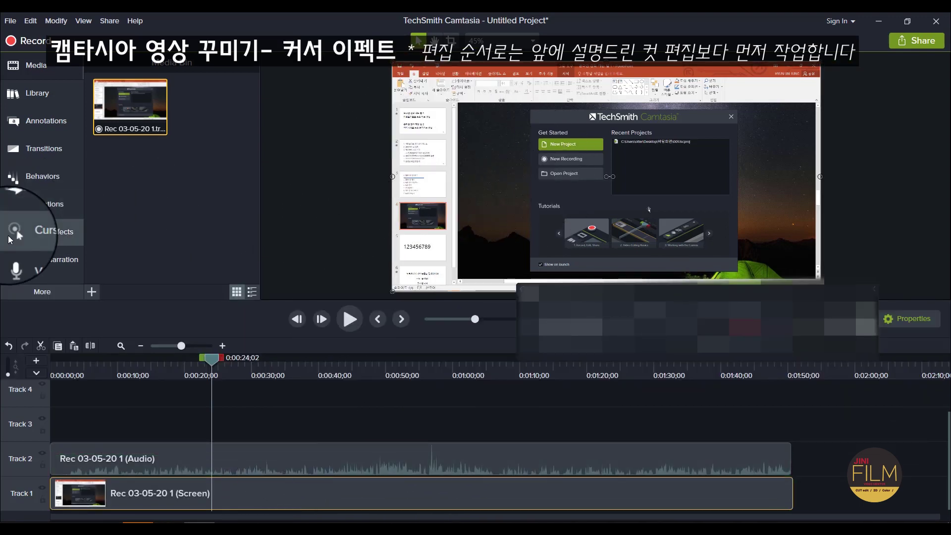
pyautogui.click(43, 234)
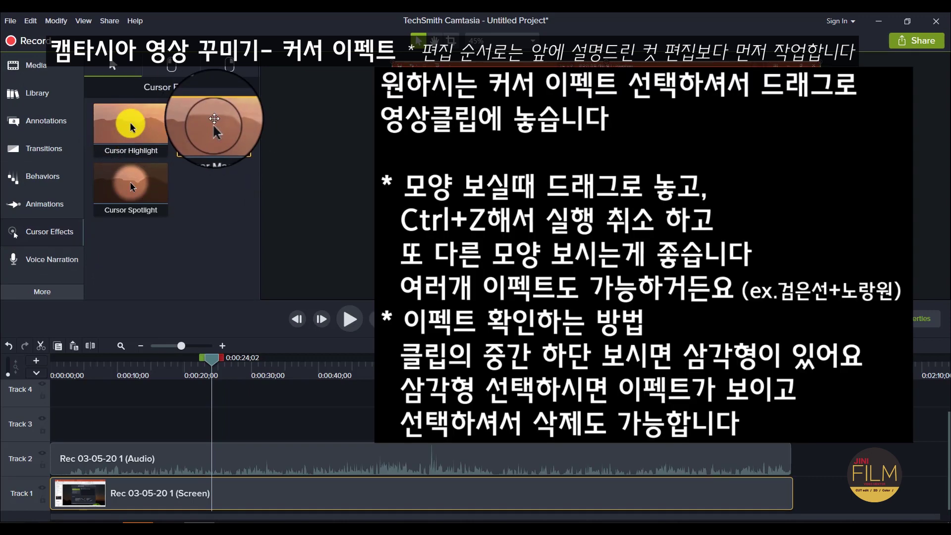
pyautogui.moveTo(214, 132); pyautogui.dragTo(204, 501)
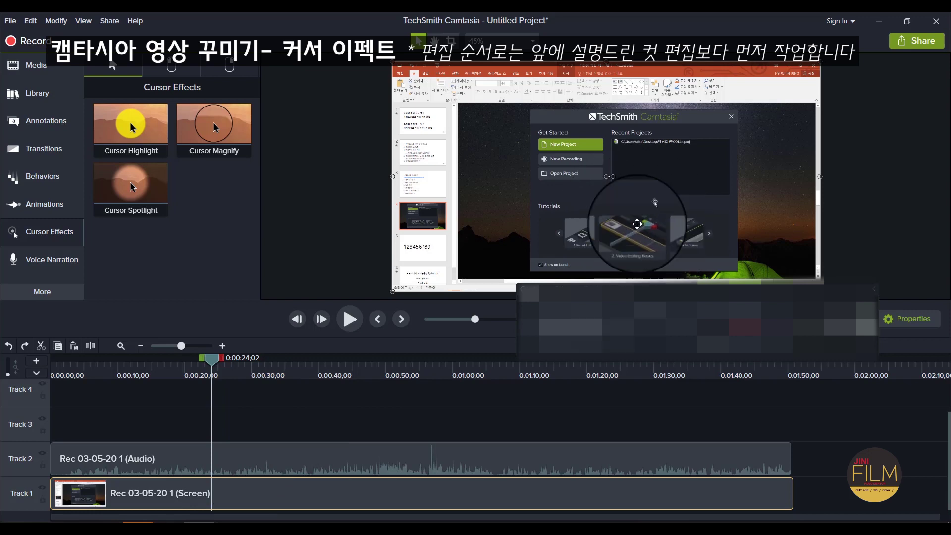
pyautogui.moveTo(241, 113); pyautogui.dragTo(297, 495)
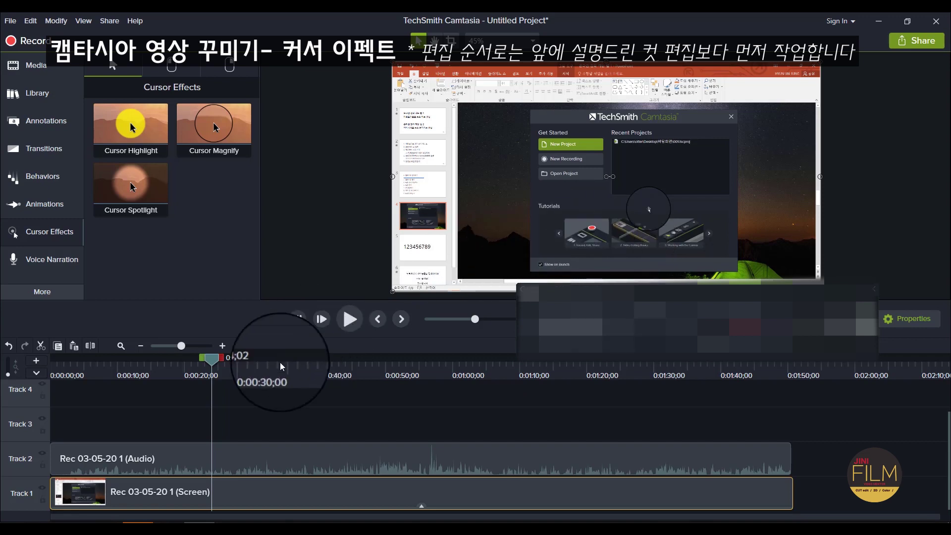
pyautogui.moveTo(213, 359); pyautogui.dragTo(259, 364)
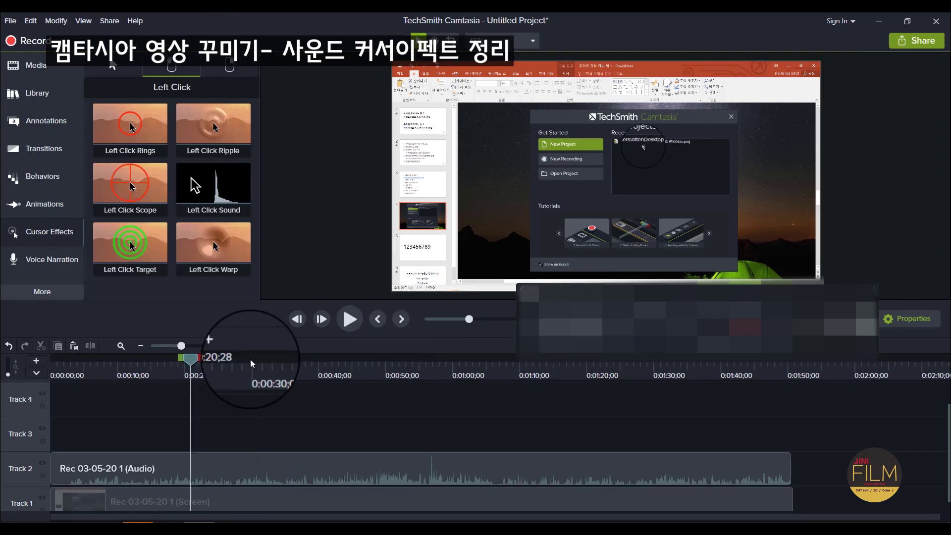
pyautogui.click(22, 65)
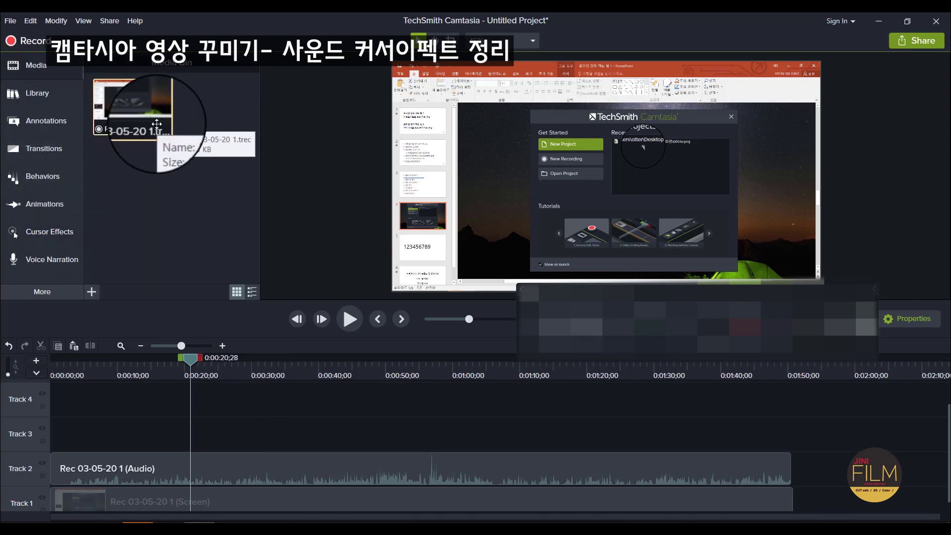
pyautogui.click(263, 468)
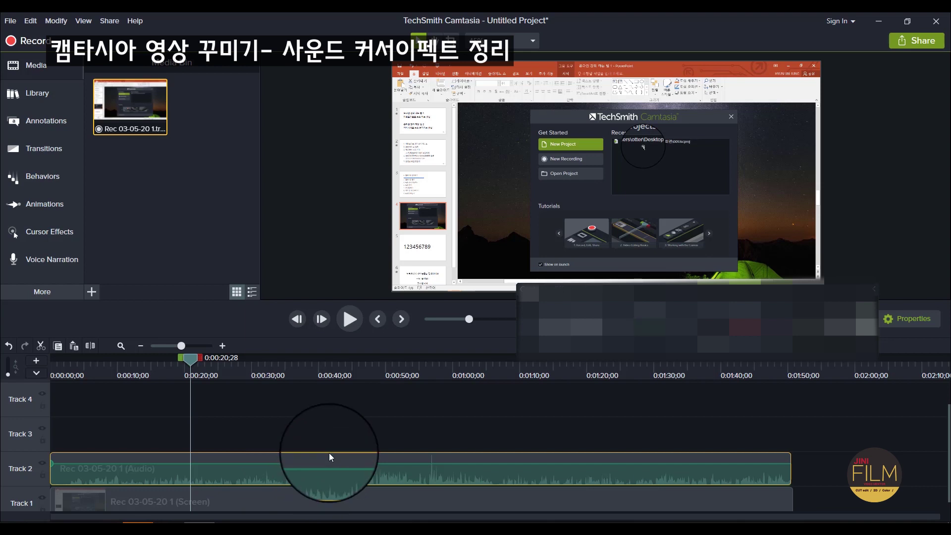
pyautogui.click(297, 495)
pyautogui.scroll(-1, 271, 510)
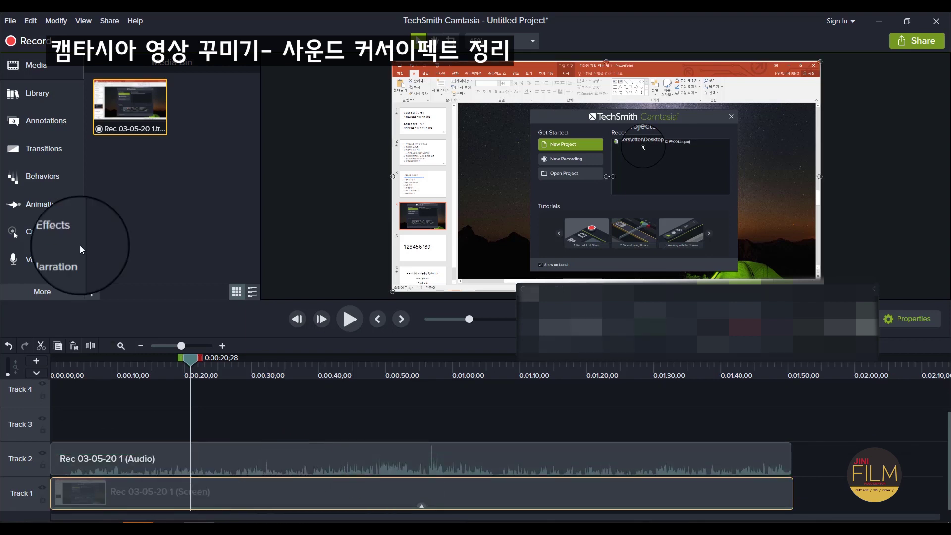
pyautogui.click(52, 232)
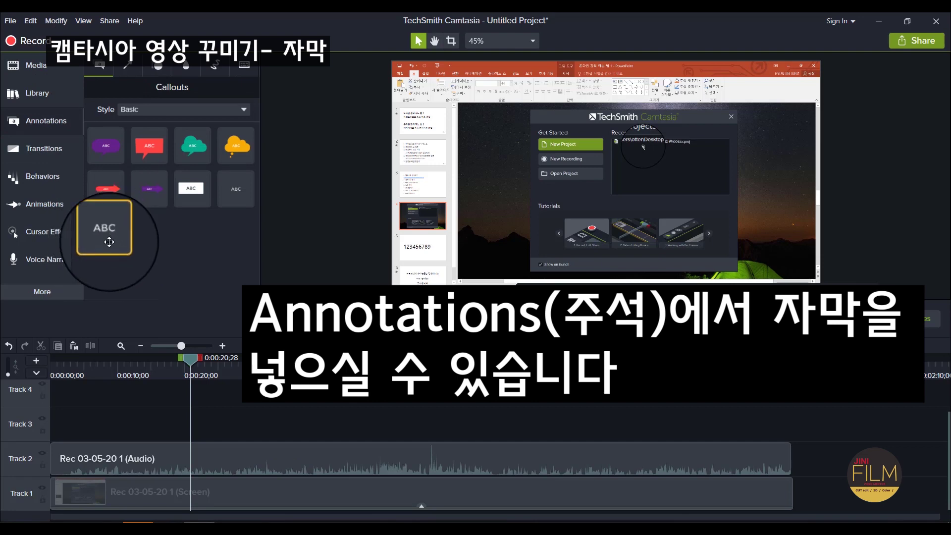
# - Add a plain text callout at the start of Track 3 and change its text to "지니필름"
pyautogui.moveTo(109, 241); pyautogui.dragTo(54, 418)
pyautogui.click(55, 368)
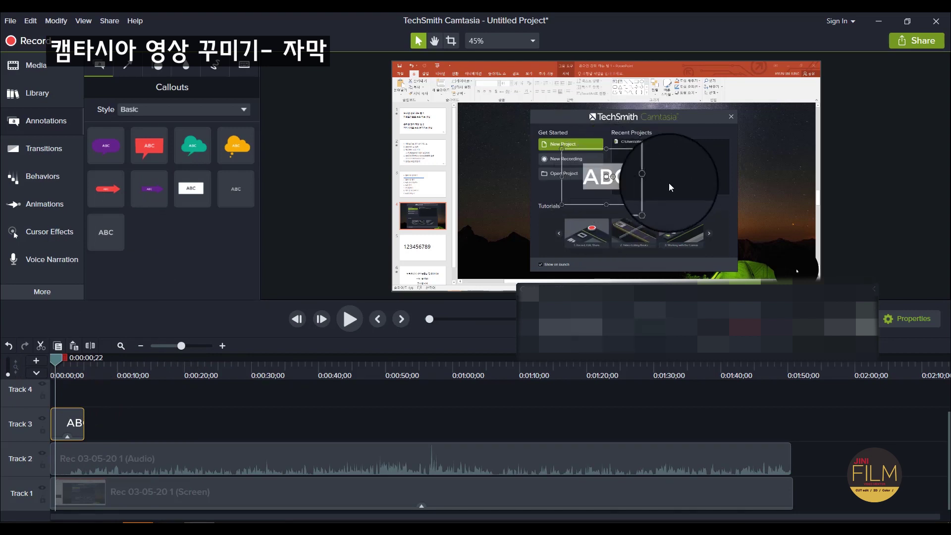
pyautogui.doubleClick(607, 184)
pyautogui.write('지니')
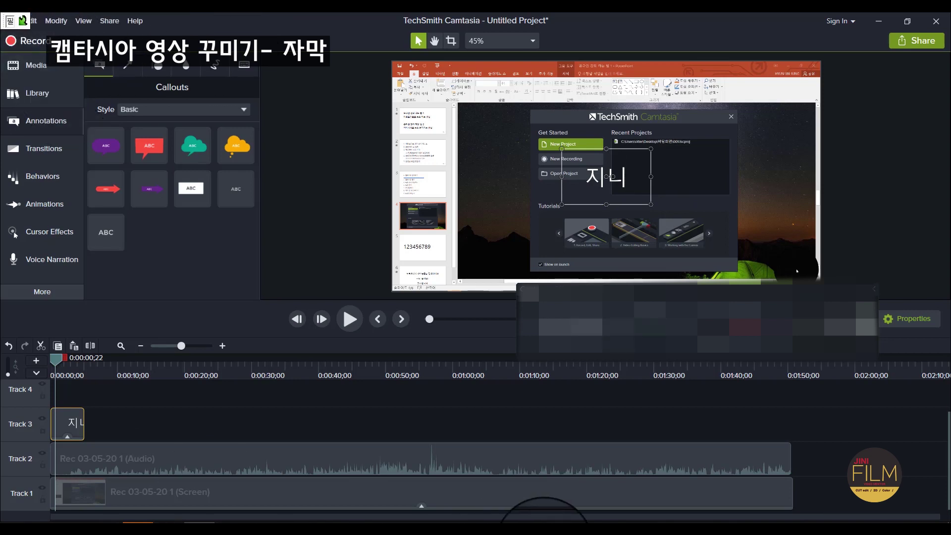
pyautogui.write('름')
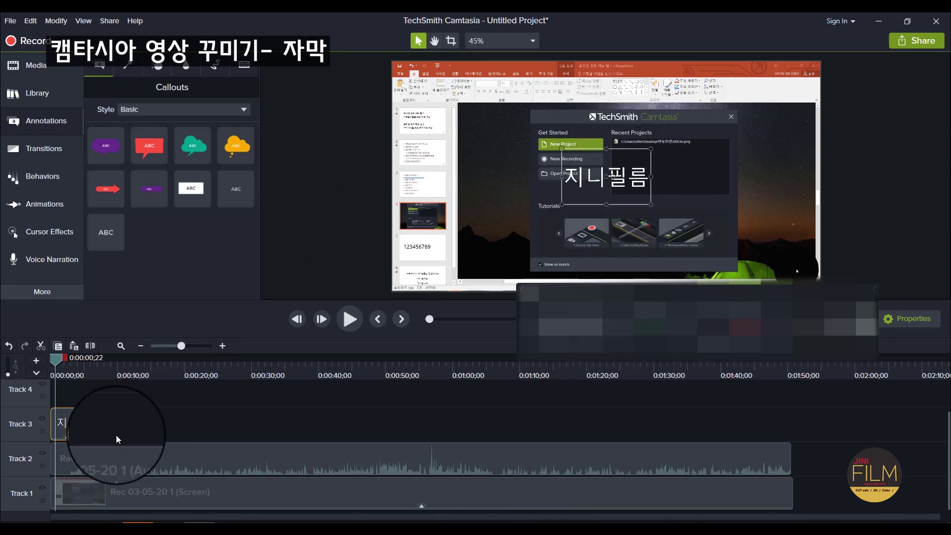
pyautogui.click(101, 396)
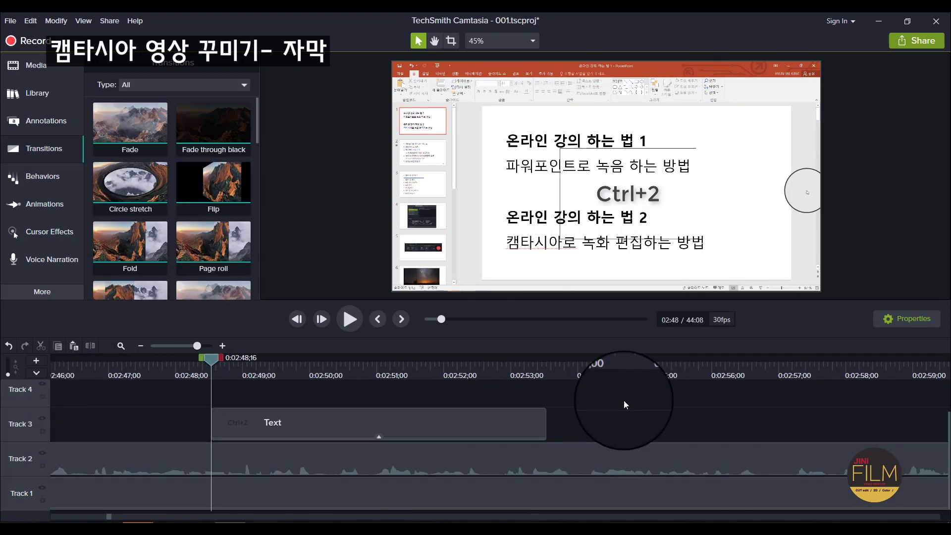
# - Show the text properties of the Ctrl+2 callout on Track 3 and look through the available fonts
pyautogui.click(535, 419)
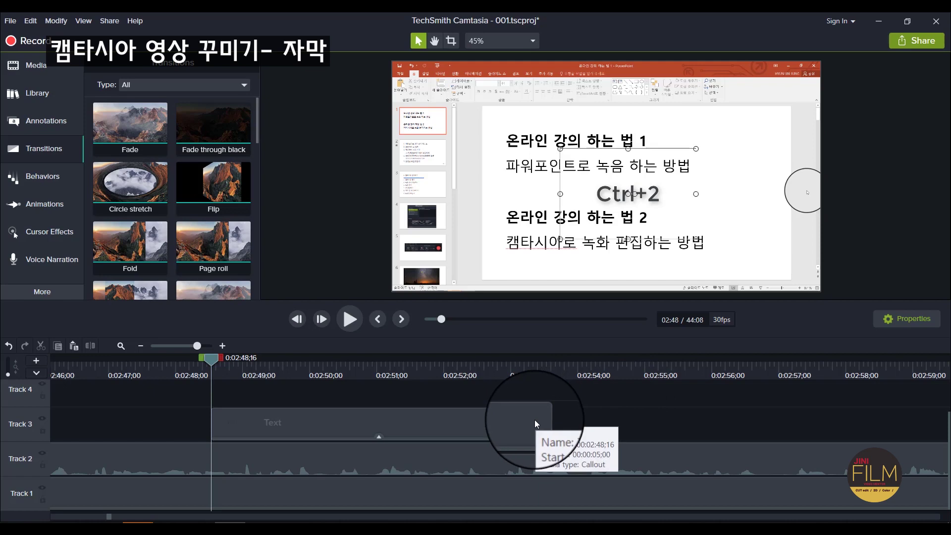
pyautogui.doubleClick(533, 428)
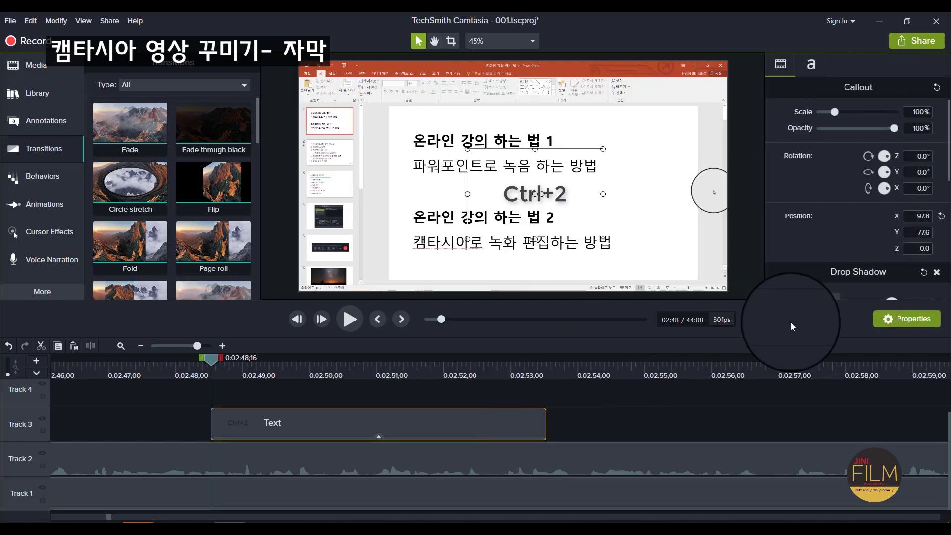
pyautogui.click(807, 61)
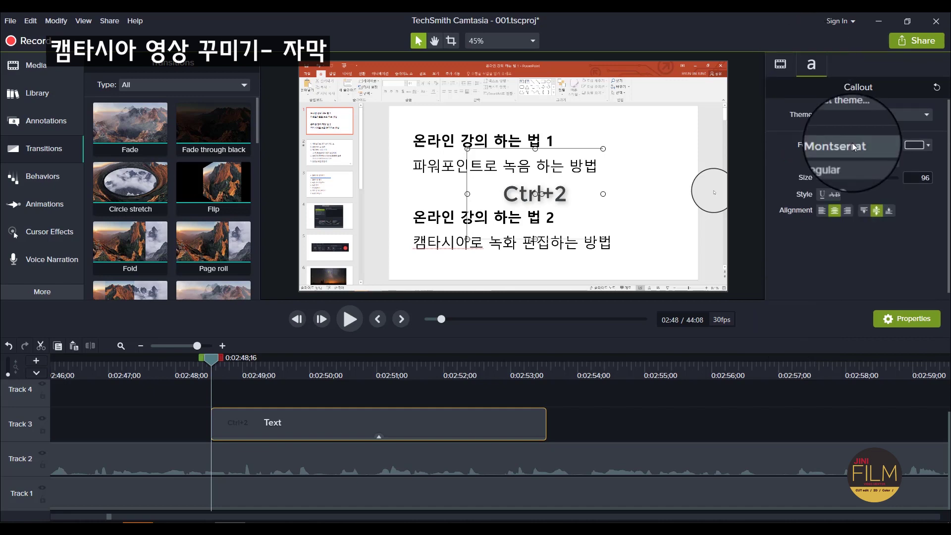
pyautogui.click(895, 143)
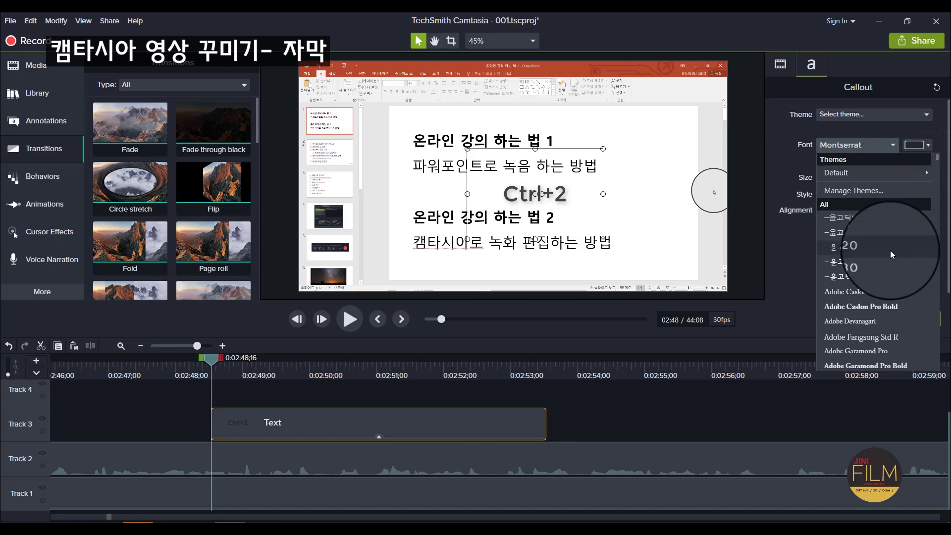
# - Try blue and orange-red font colors on the Ctrl+2 callout text, and set the color to black
pyautogui.click(915, 146)
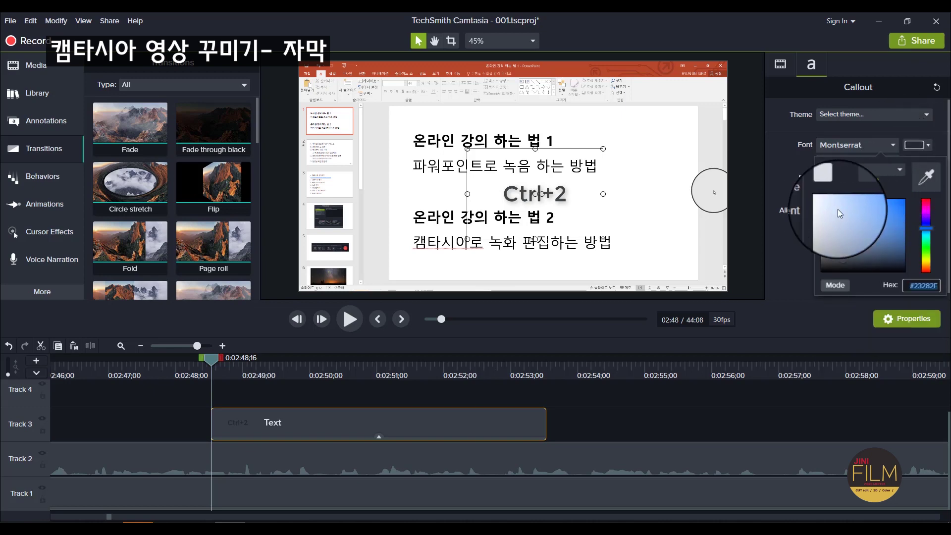
pyautogui.click(826, 206)
pyautogui.click(862, 230)
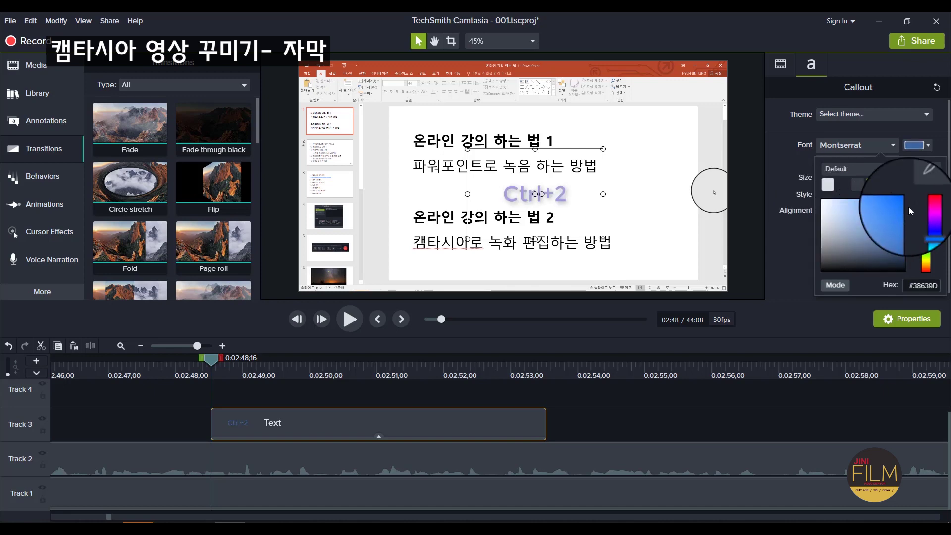
pyautogui.moveTo(934, 233); pyautogui.dragTo(934, 194)
pyautogui.click(930, 244)
pyautogui.click(924, 271)
pyautogui.click(876, 223)
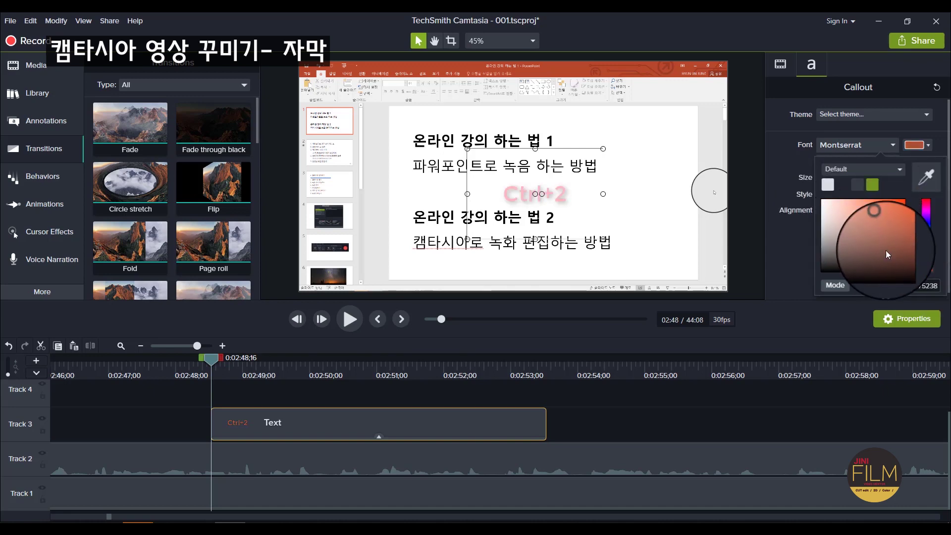
# - Try underline, strikethrough and different horizontal alignments on the Ctrl+2 text, returning it to plain centered text
pyautogui.click(826, 192)
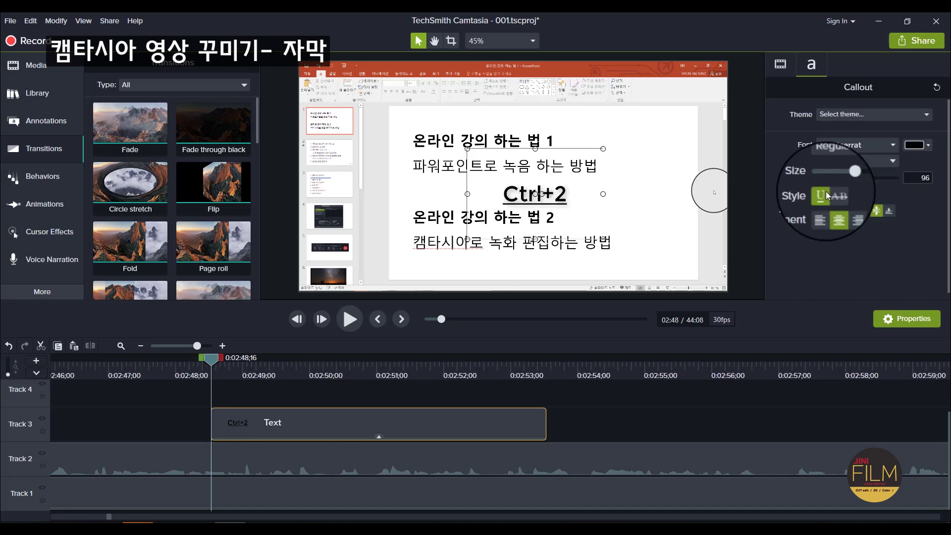
pyautogui.click(825, 191)
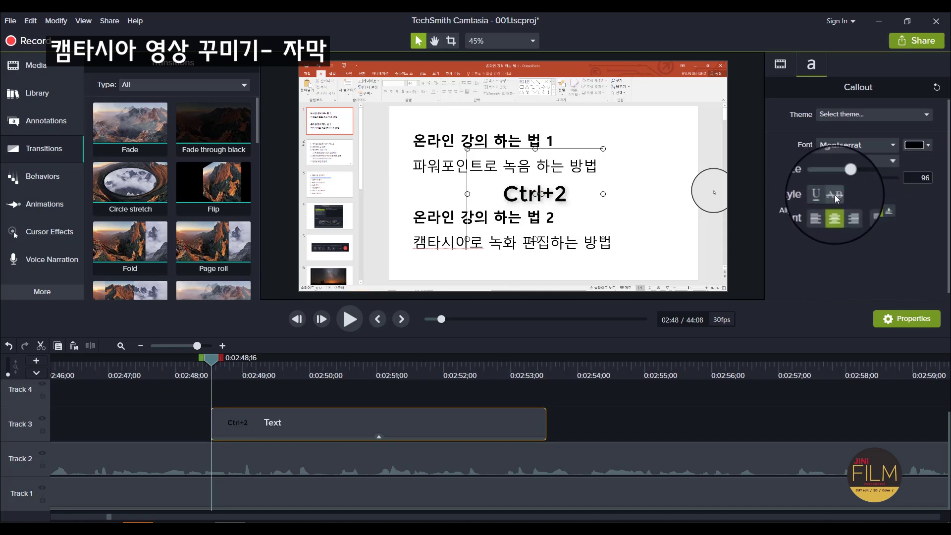
pyautogui.click(834, 195)
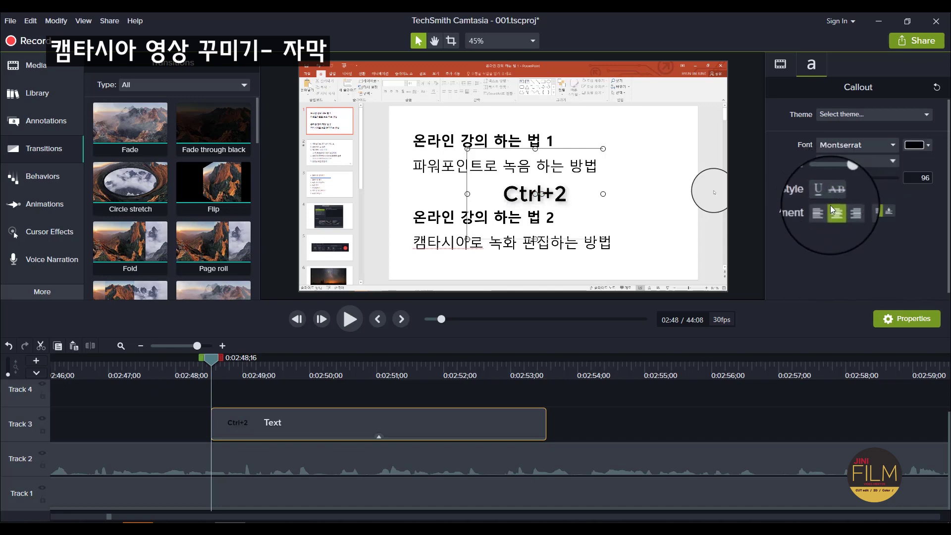
pyautogui.click(838, 210)
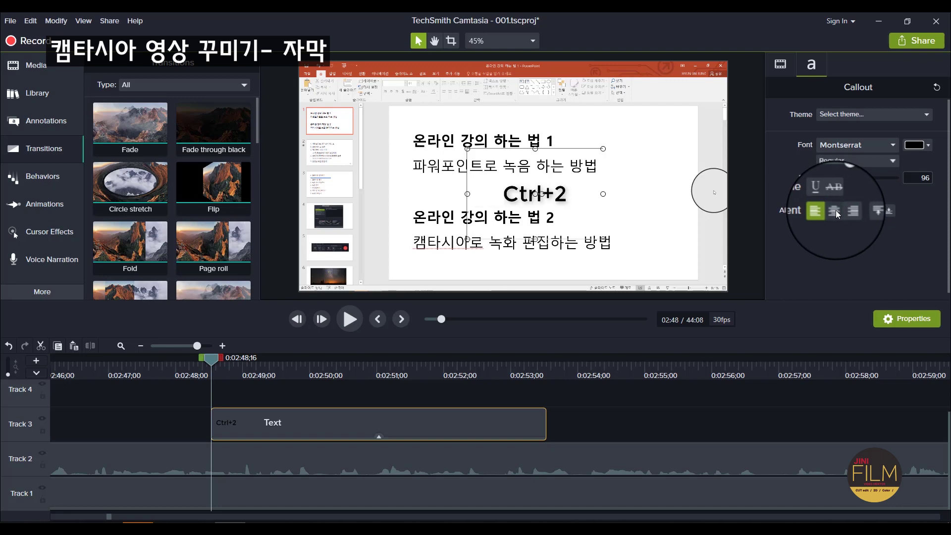
pyautogui.click(856, 210)
pyautogui.click(825, 212)
pyautogui.click(831, 210)
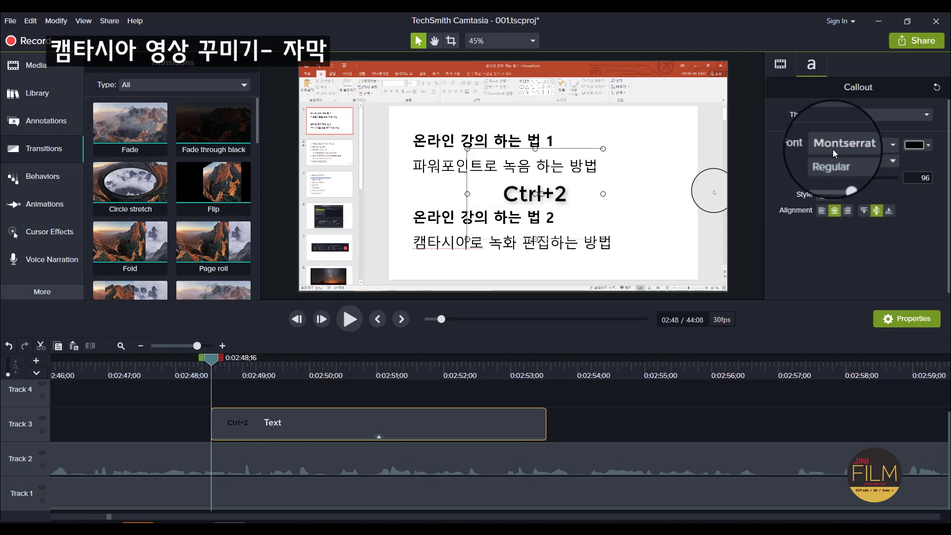
# - Scale the Ctrl+2 callout to 223.1% with 98% opacity, try rotating it, and reset its Z rotation to 0°
pyautogui.click(777, 63)
pyautogui.moveTo(842, 111); pyautogui.dragTo(904, 129)
pyautogui.moveTo(884, 156); pyautogui.dragTo(890, 169)
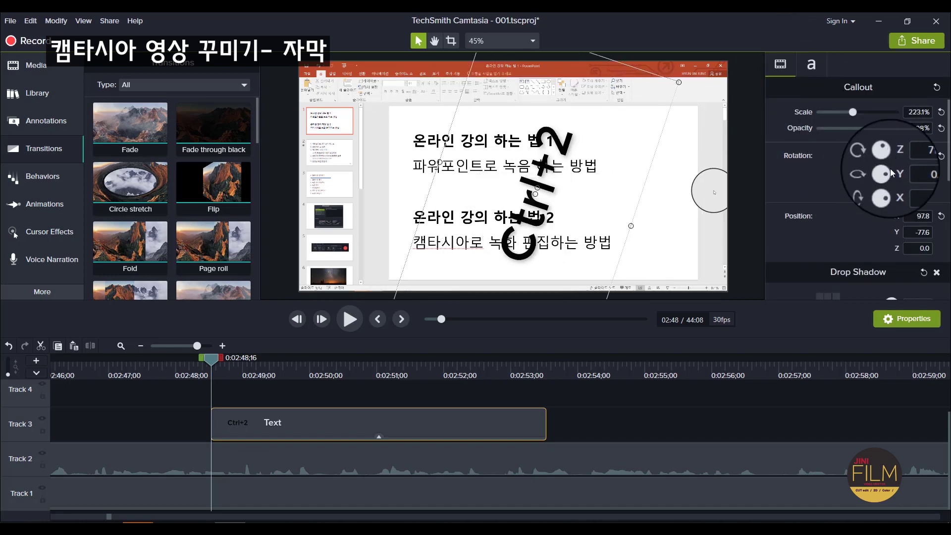
pyautogui.scroll(-2, 875, 197)
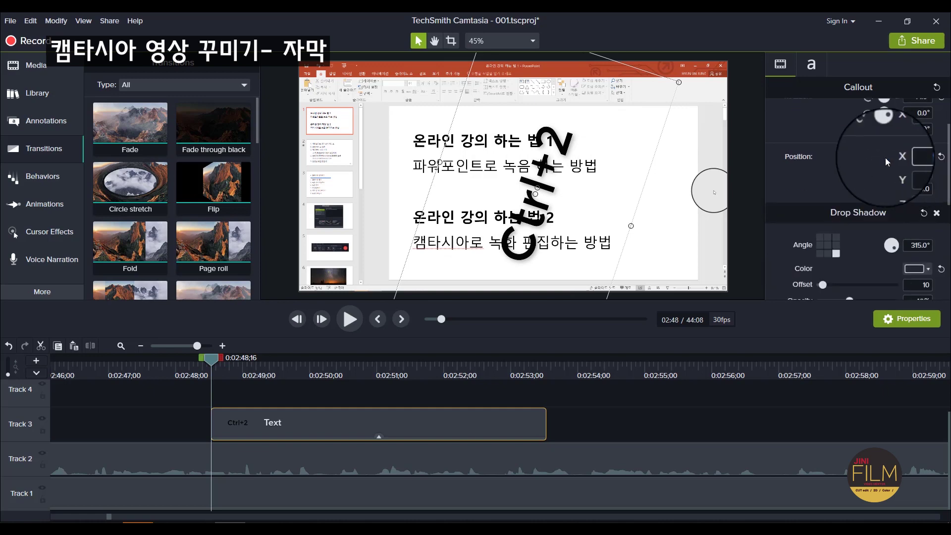
pyautogui.click(937, 86)
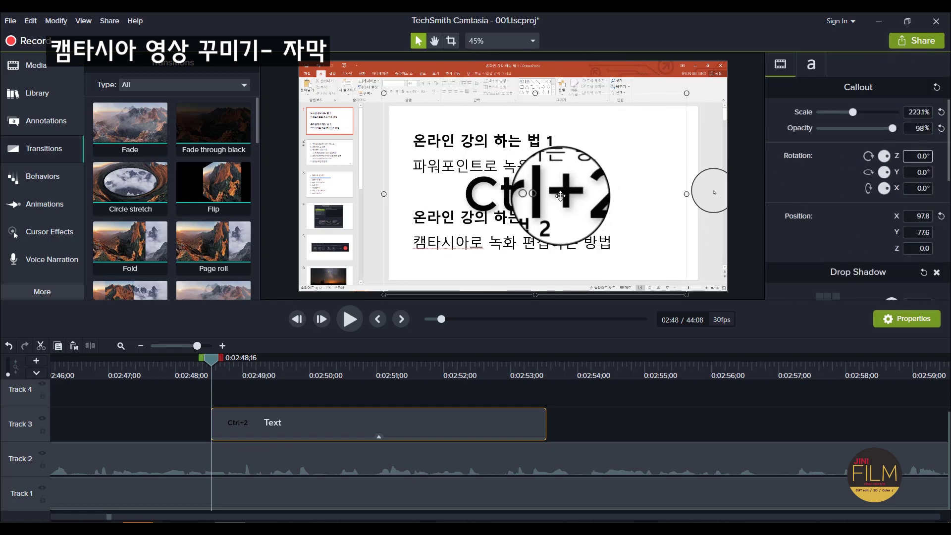
# - Reposition the Ctrl+2 callout on the canvas to about X 136.7, Y 0.4 and rotate it to about -12° around Z
pyautogui.moveTo(495, 198); pyautogui.dragTo(557, 204)
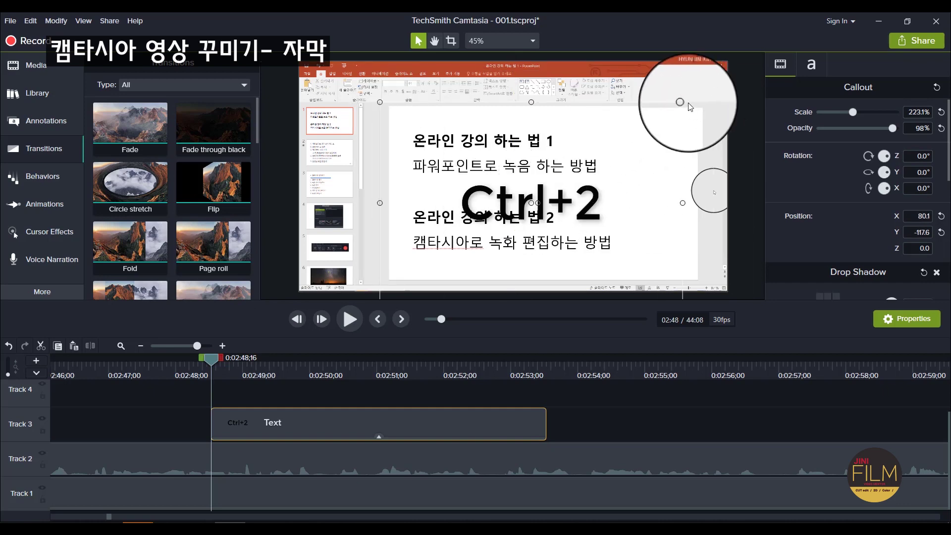
pyautogui.moveTo(682, 102)
pyautogui.mouseDown()
pyautogui.moveTo(637, 121)
pyautogui.moveTo(675, 111)
pyautogui.mouseUp()
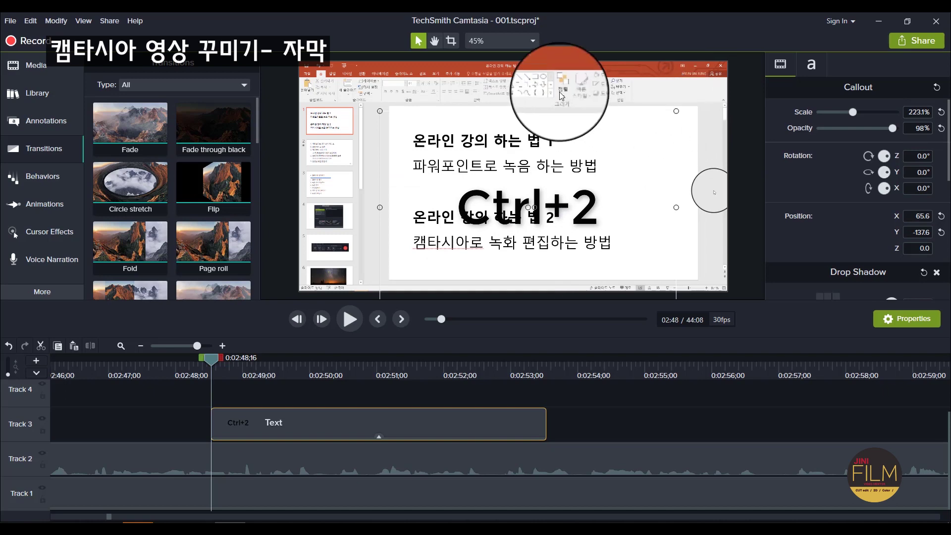
pyautogui.moveTo(533, 207); pyautogui.dragTo(559, 196)
# - Try a 225° drop shadow angle on the callout, return it to 315°, and change the shadow color to blue
pyautogui.scroll(-3, 871, 160)
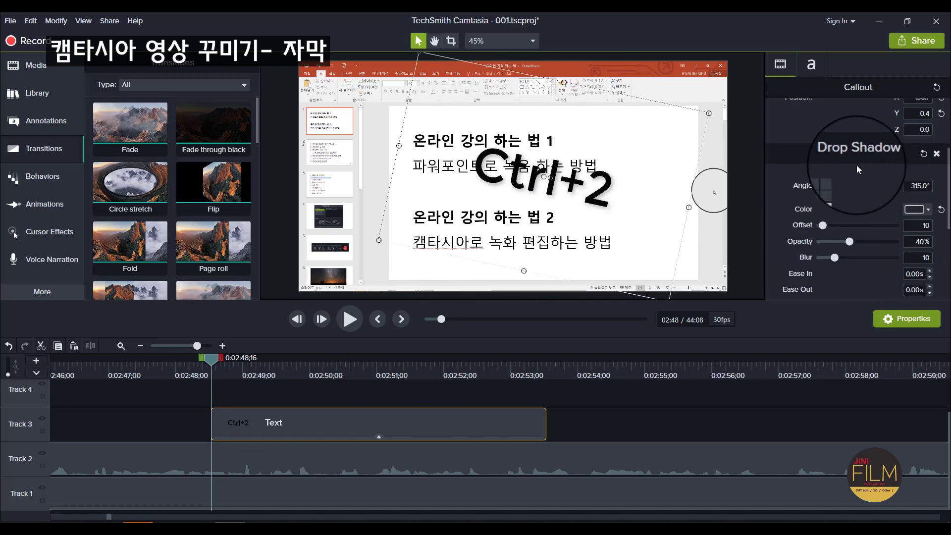
pyautogui.click(819, 191)
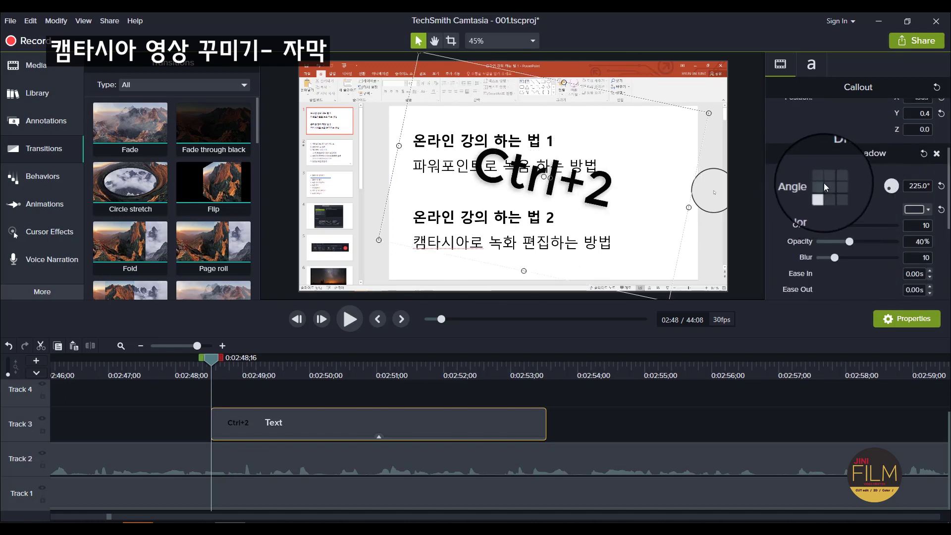
pyautogui.click(835, 193)
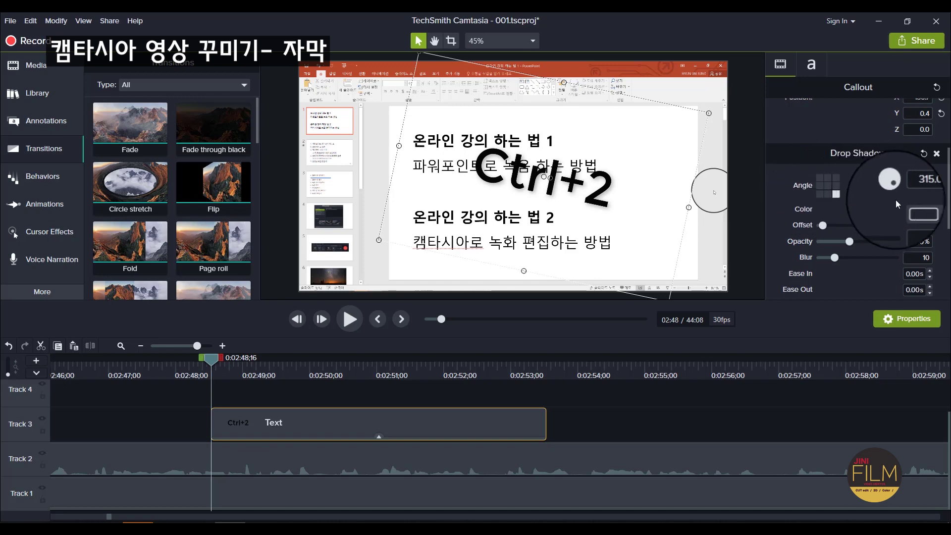
pyautogui.click(916, 208)
pyautogui.click(898, 275)
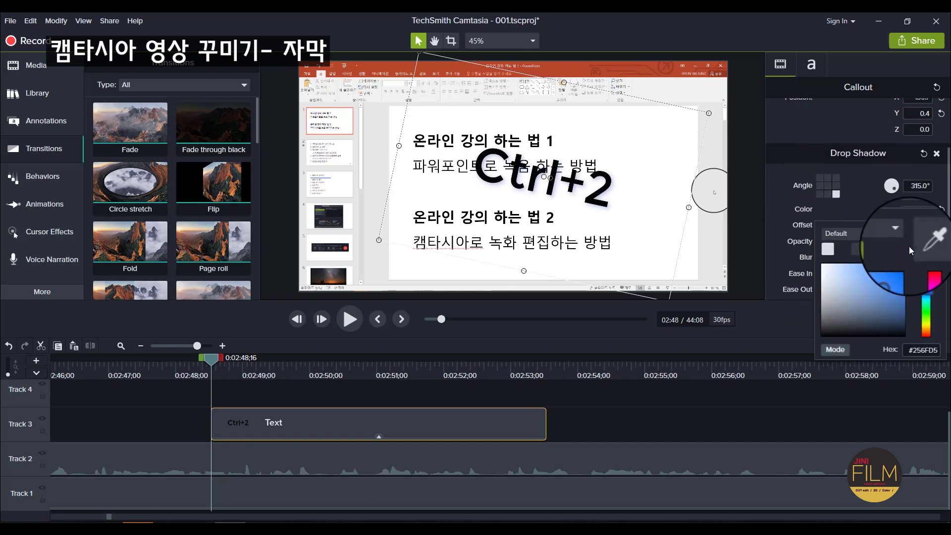
# - Set the drop shadow's offset to 56 and opacity to 100%, try a blur of 47, and restore a sharp shadow
pyautogui.moveTo(826, 227); pyautogui.dragTo(905, 245)
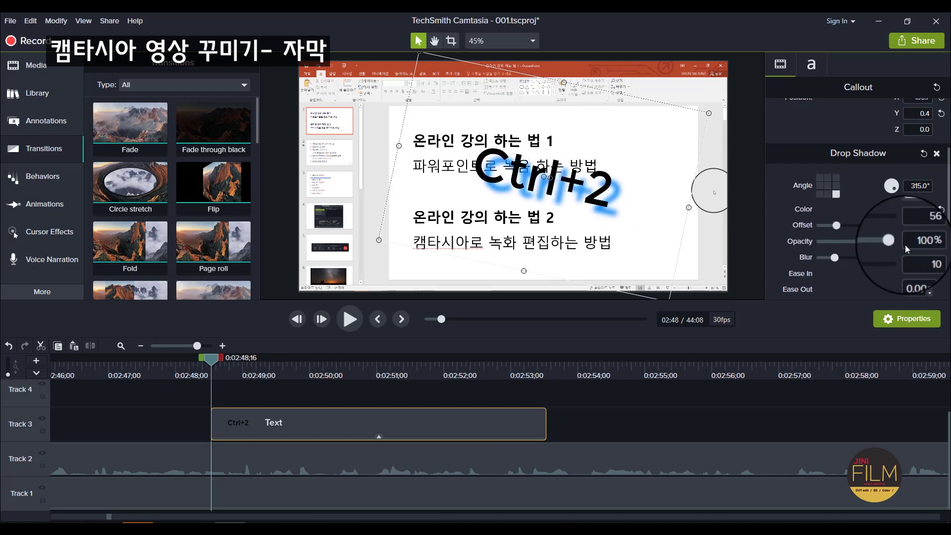
pyautogui.moveTo(835, 257); pyautogui.dragTo(890, 257)
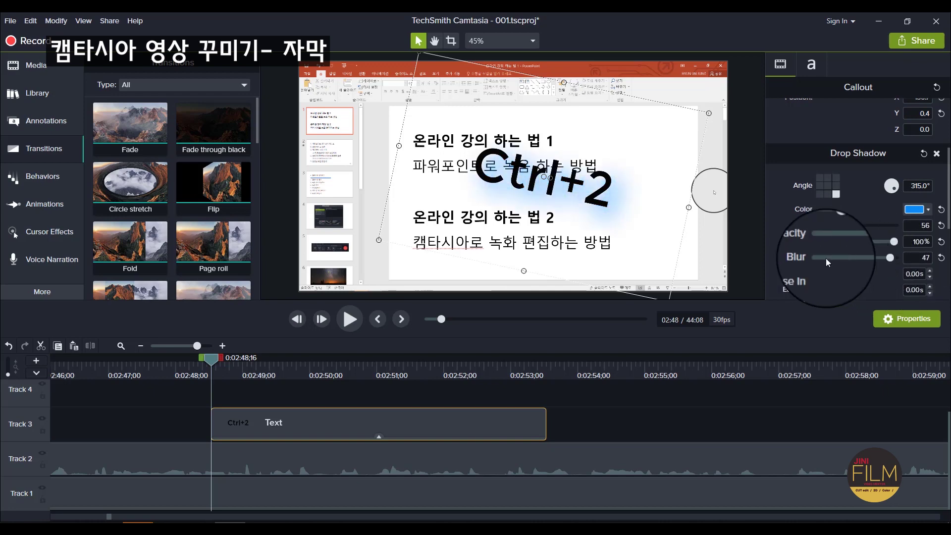
pyautogui.click(751, 268)
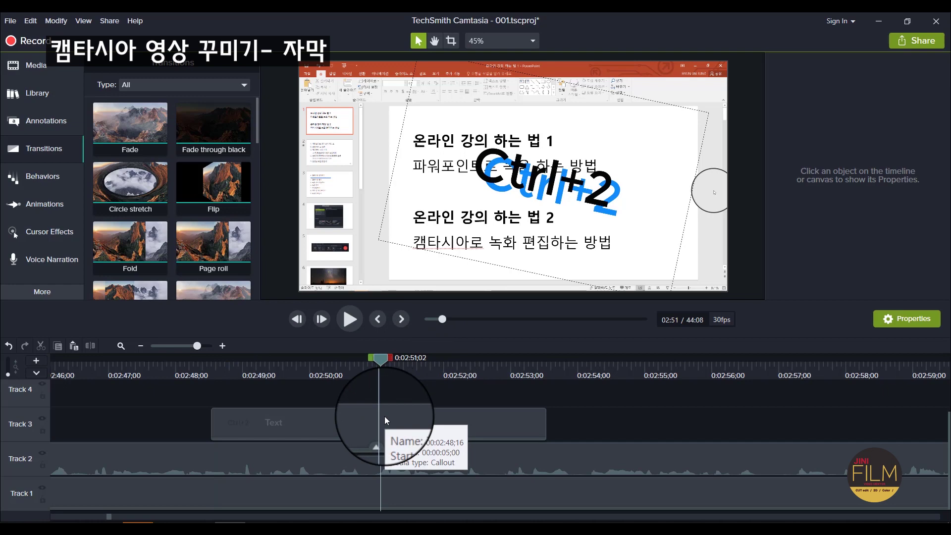
# - Hide the properties of the Ctrl+2 callout on Track 3 and show them again
pyautogui.rightClick(423, 429)
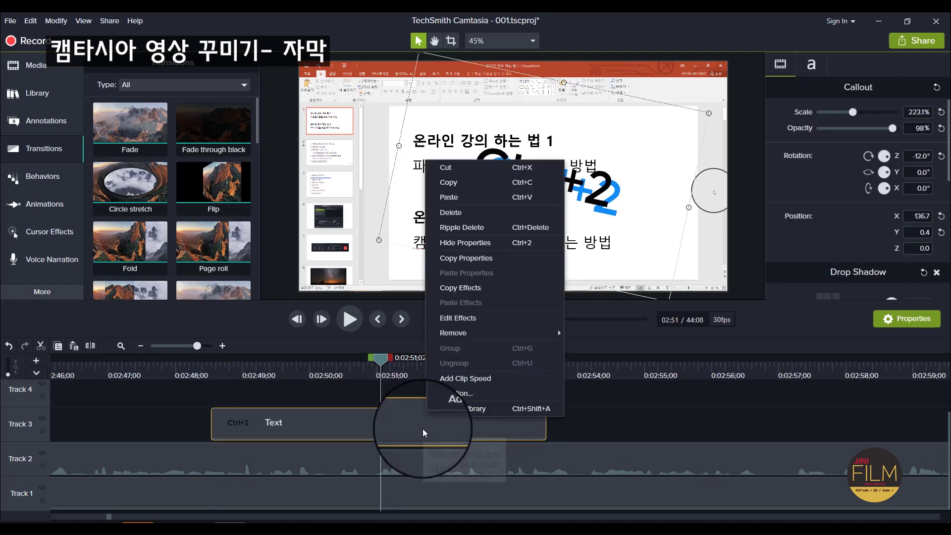
pyautogui.click(492, 240)
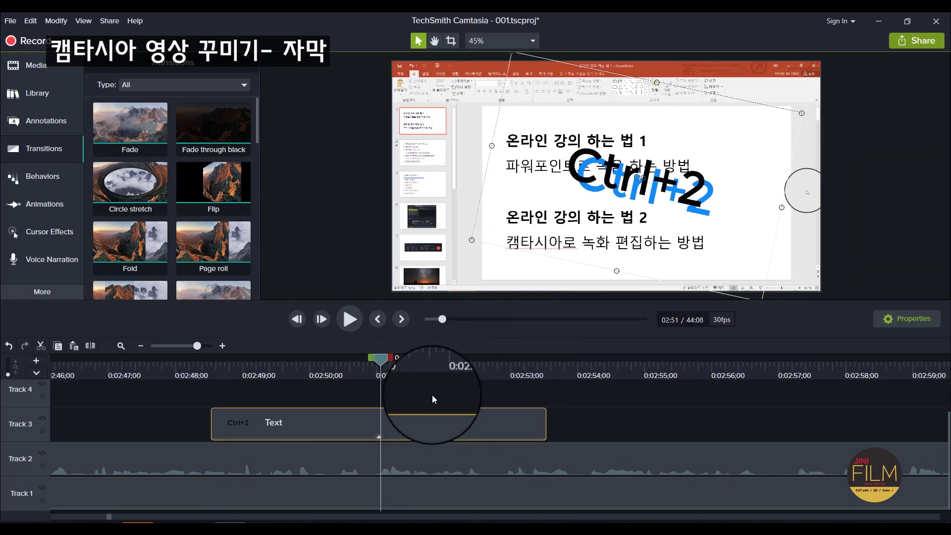
pyautogui.rightClick(432, 421)
pyautogui.click(468, 242)
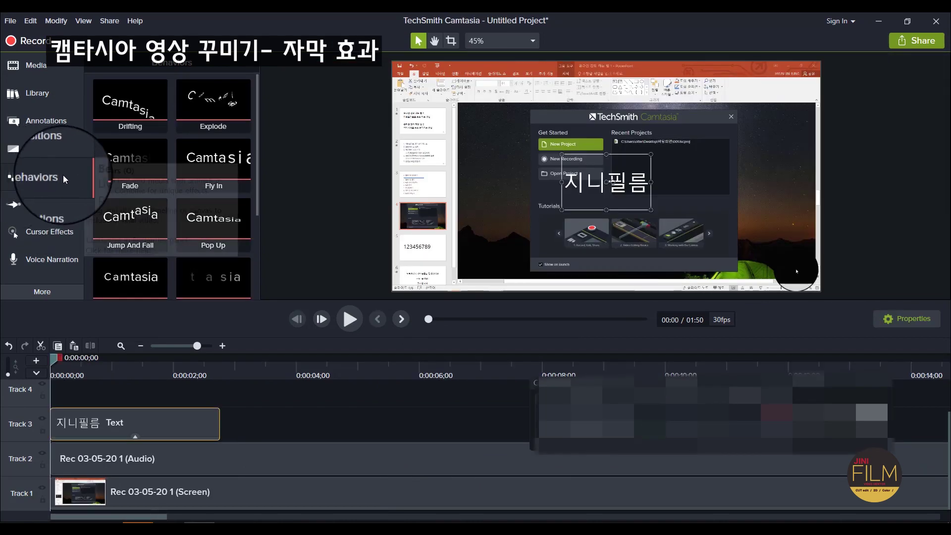
# - Apply the Jump And Fall behavior to the "지니필름" text clip, preview it, and apply the Pop Up behavior instead
pyautogui.click(131, 161)
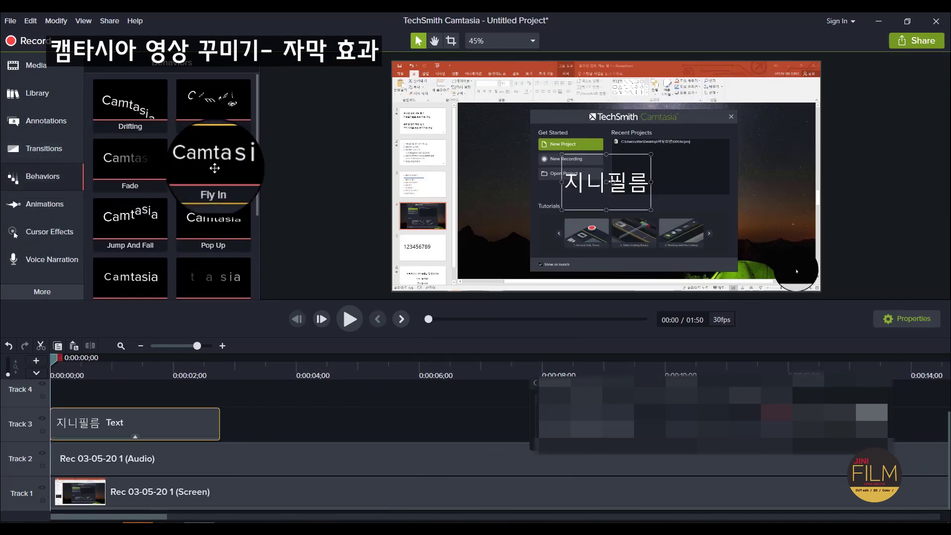
pyautogui.moveTo(122, 212); pyautogui.dragTo(106, 429)
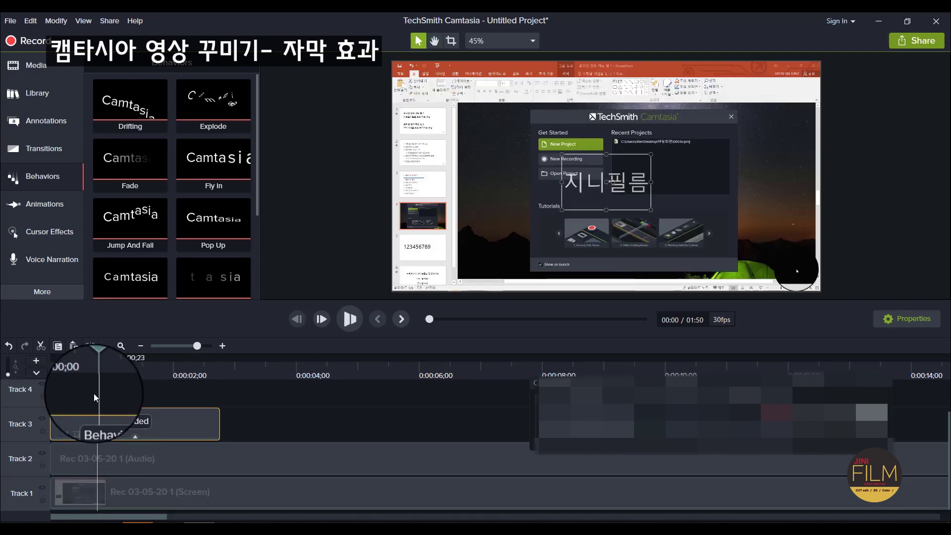
pyautogui.press('space')
pyautogui.moveTo(212, 218); pyautogui.dragTo(116, 425)
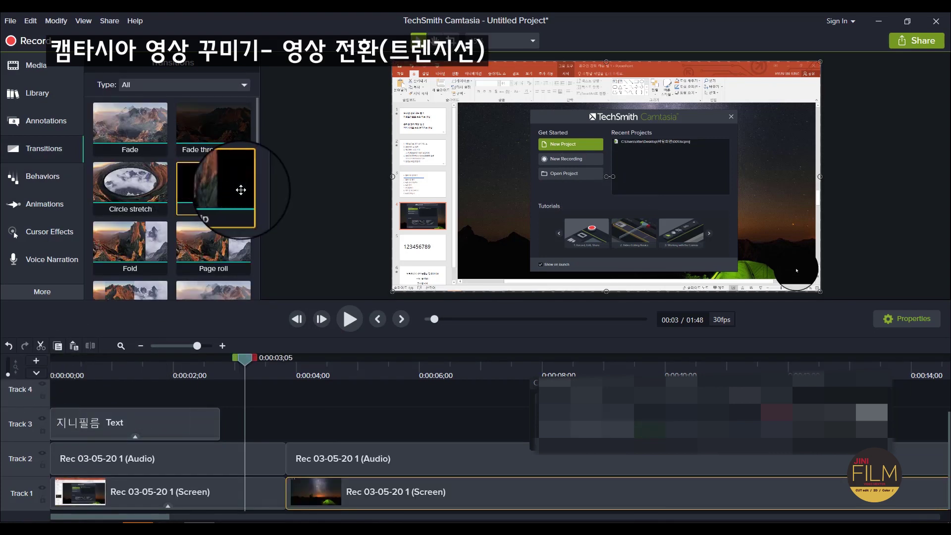
# - Apply the Flip transition between the two screen clips on Track 1 and preview it
pyautogui.moveTo(233, 184); pyautogui.dragTo(298, 507)
pyautogui.press('space')
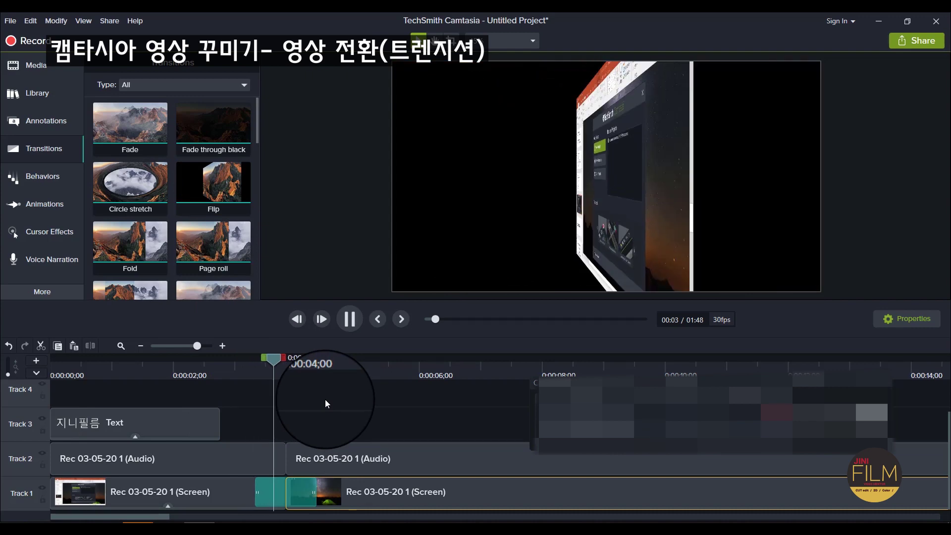
pyautogui.press('space')
# - Replace the transition between the Track 1 screen clips with Ripple, preview it, and apply another transition over it
pyautogui.scroll(-2, 129, 213)
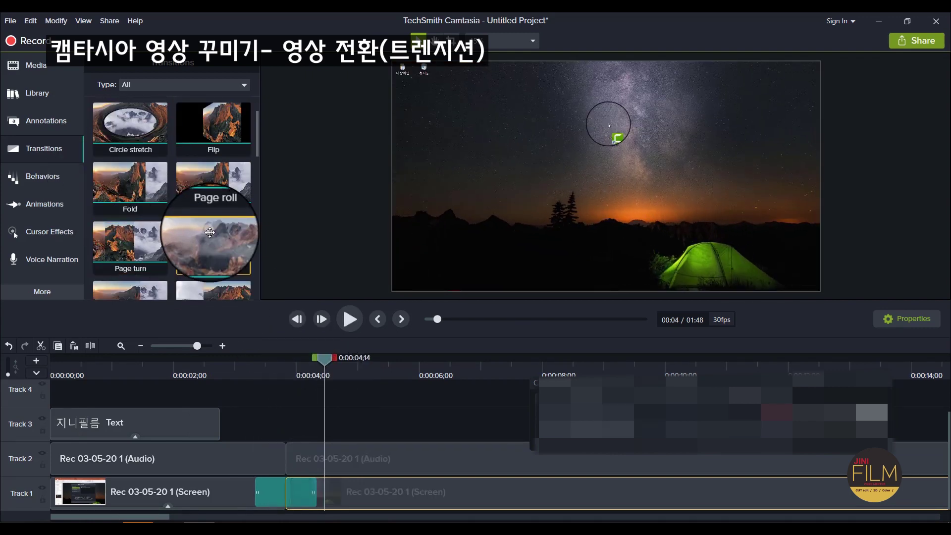
pyautogui.click(274, 497)
pyautogui.click(255, 367)
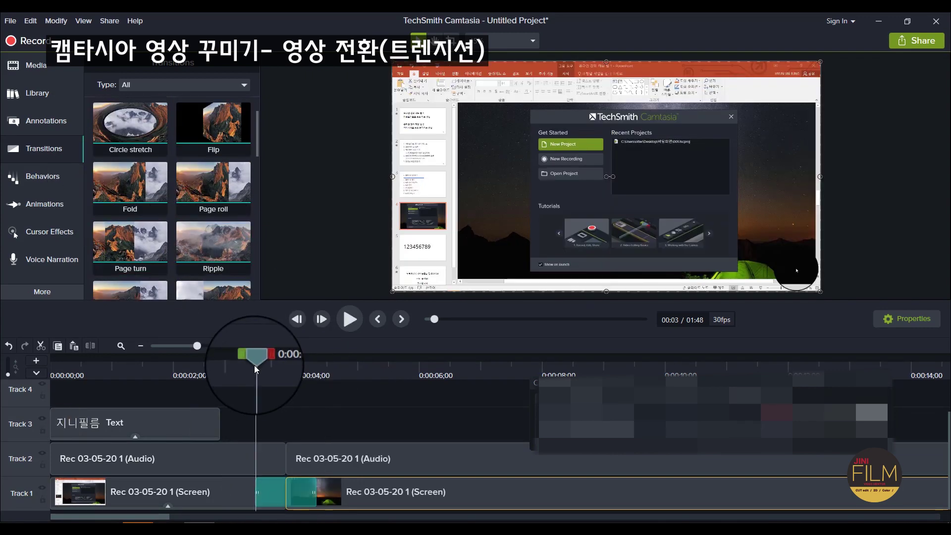
pyautogui.press('space')
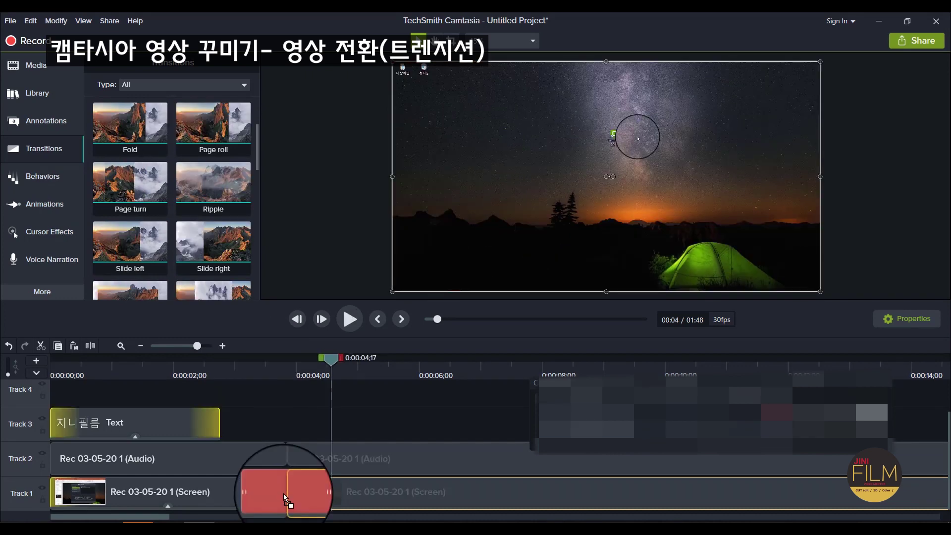
pyautogui.moveTo(283, 493); pyautogui.dragTo(283, 492)
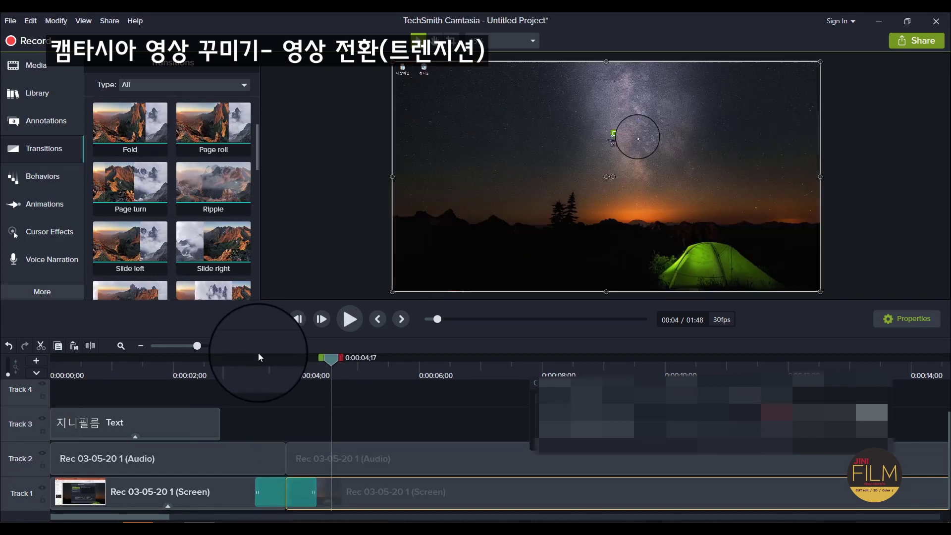
# - Preview the new transition between the two screen clips on Track 1 by playing back from just before it
pyautogui.click(254, 363)
pyautogui.press('space')
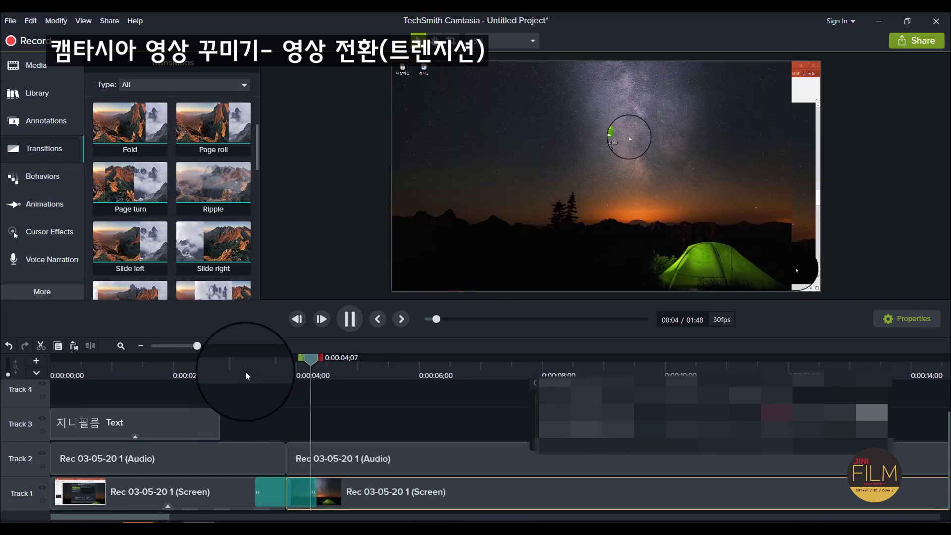
pyautogui.press('space')
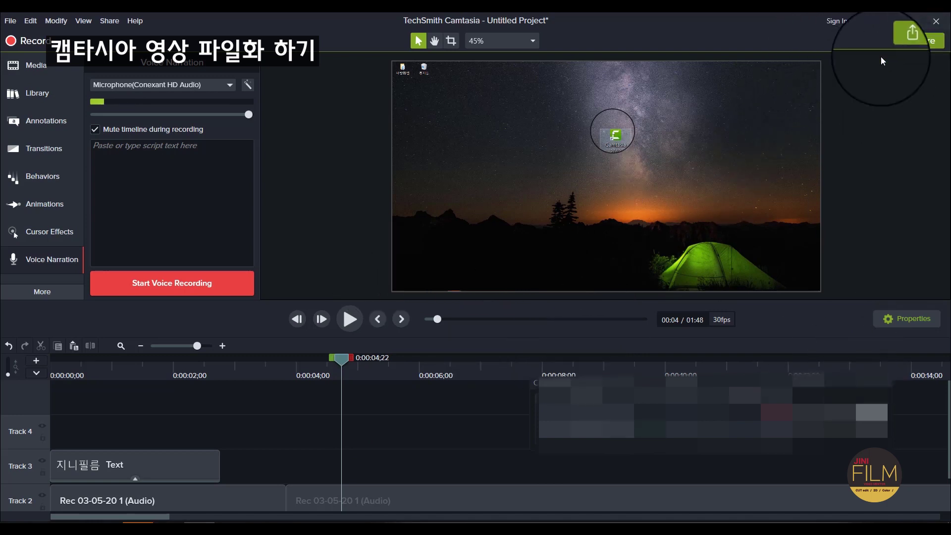
# - Start producing the video with the MP4 only (up to 1080p) preset, continue to the file name and folder settings, and cancel the production
pyautogui.click(929, 42)
pyautogui.click(909, 62)
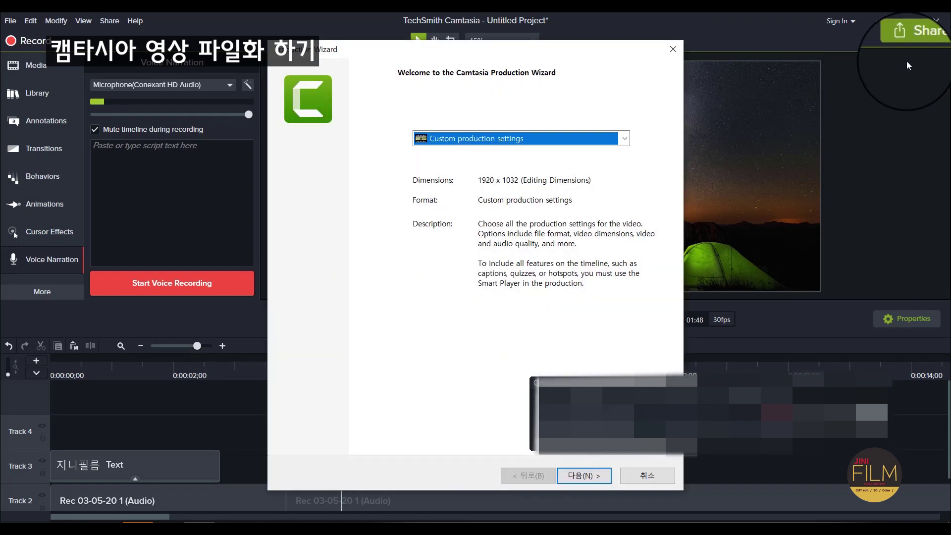
pyautogui.moveTo(399, 62); pyautogui.dragTo(122, 59)
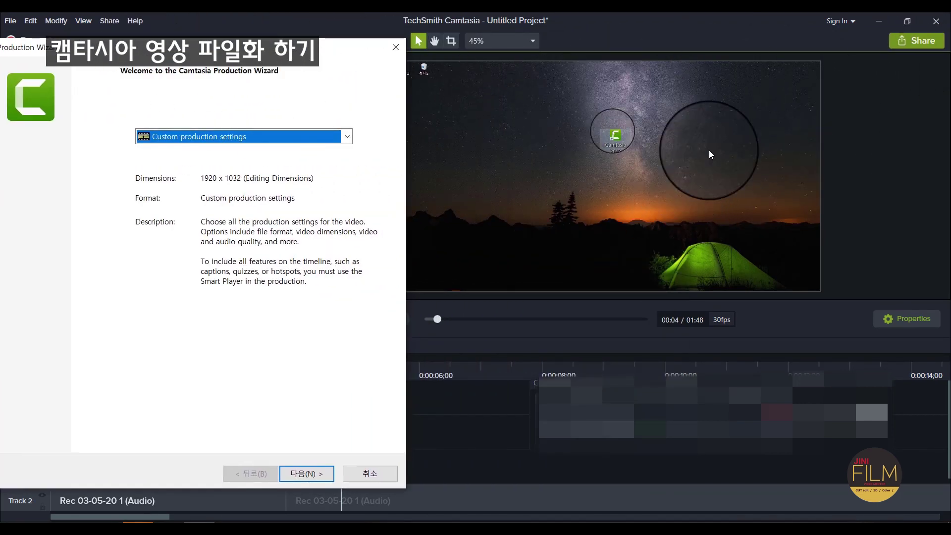
pyautogui.click(346, 136)
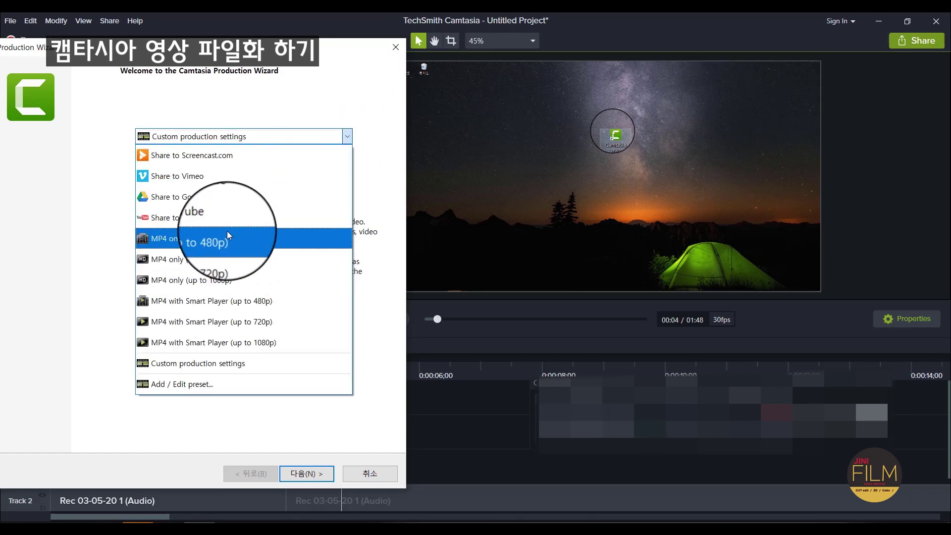
pyautogui.click(237, 280)
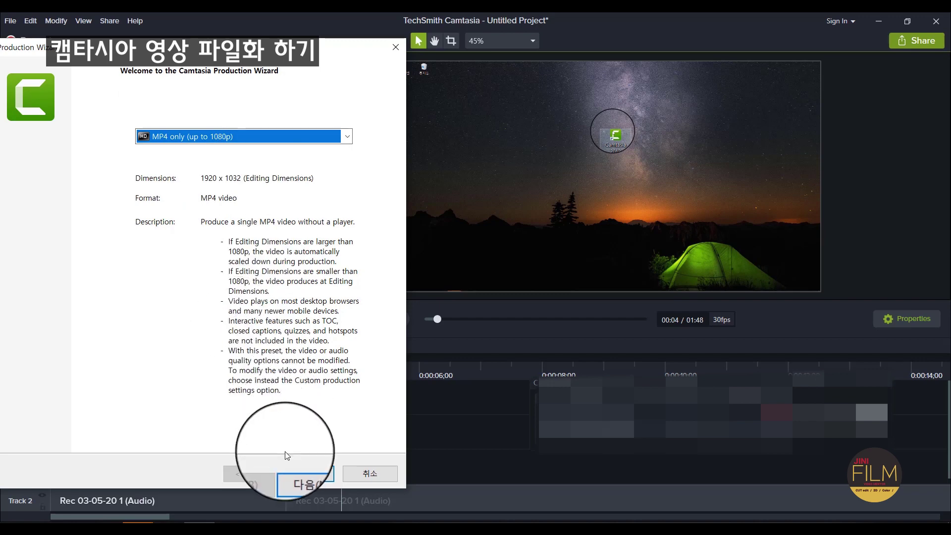
pyautogui.click(312, 475)
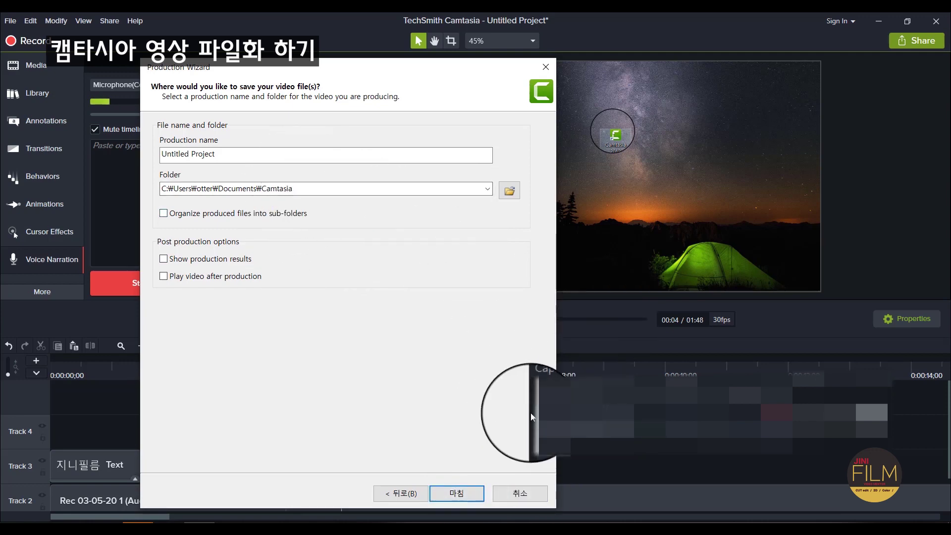
pyautogui.click(526, 493)
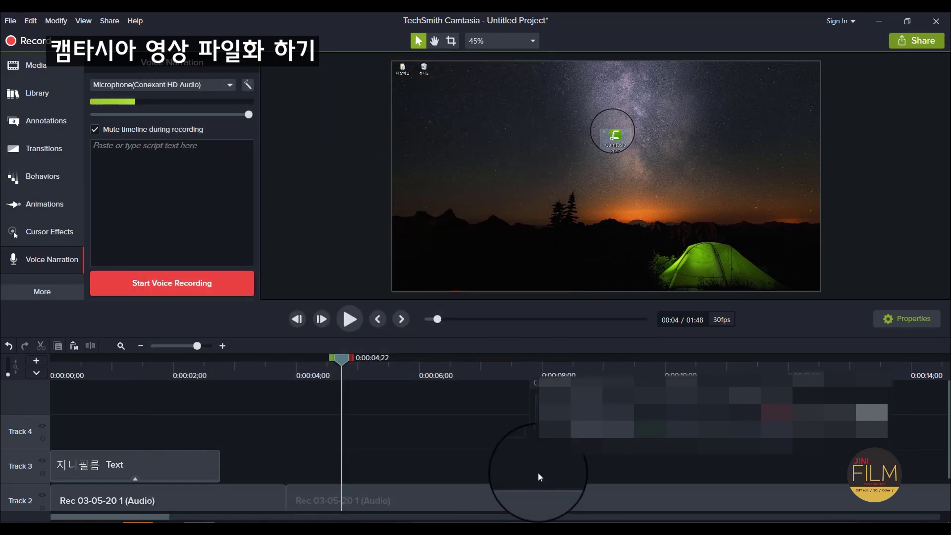